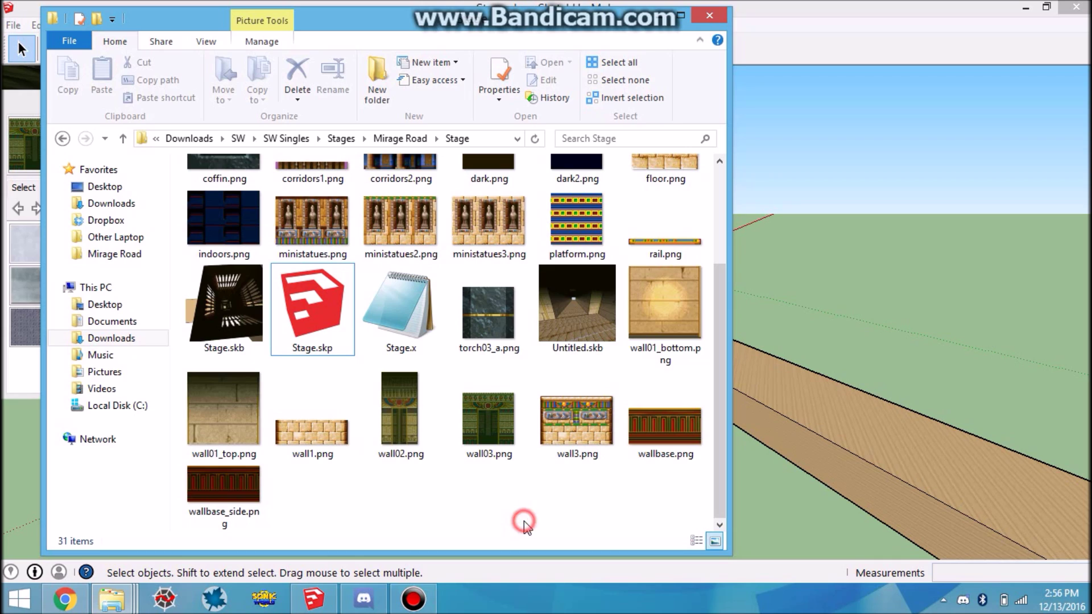
pyautogui.moveTo(721, 461); pyautogui.dragTo(728, 317)
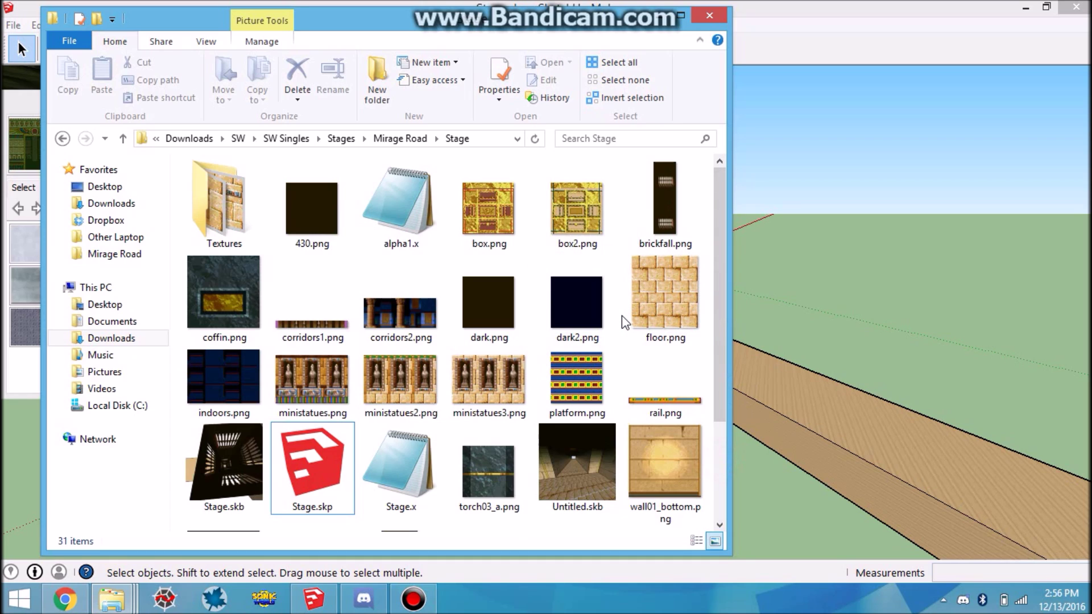
# Go up from the Stage folder back to the Mirage Road folder.
pyautogui.press('BackSpace')
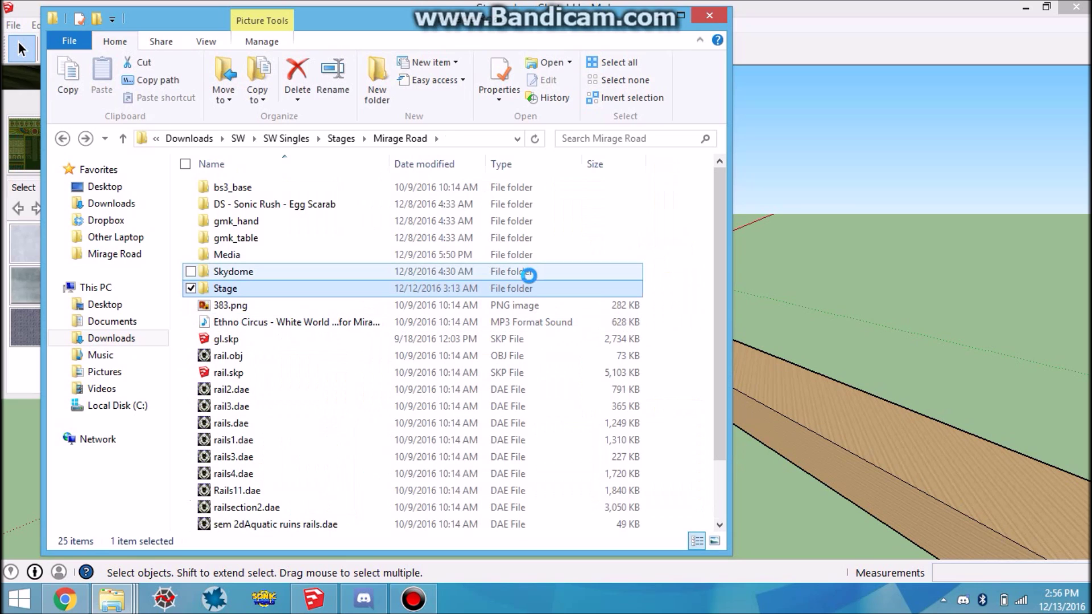
# Browse up through 06 SW Stages to SW, then into the SW R8 Stages folder.
pyautogui.doubleClick(461, 272)
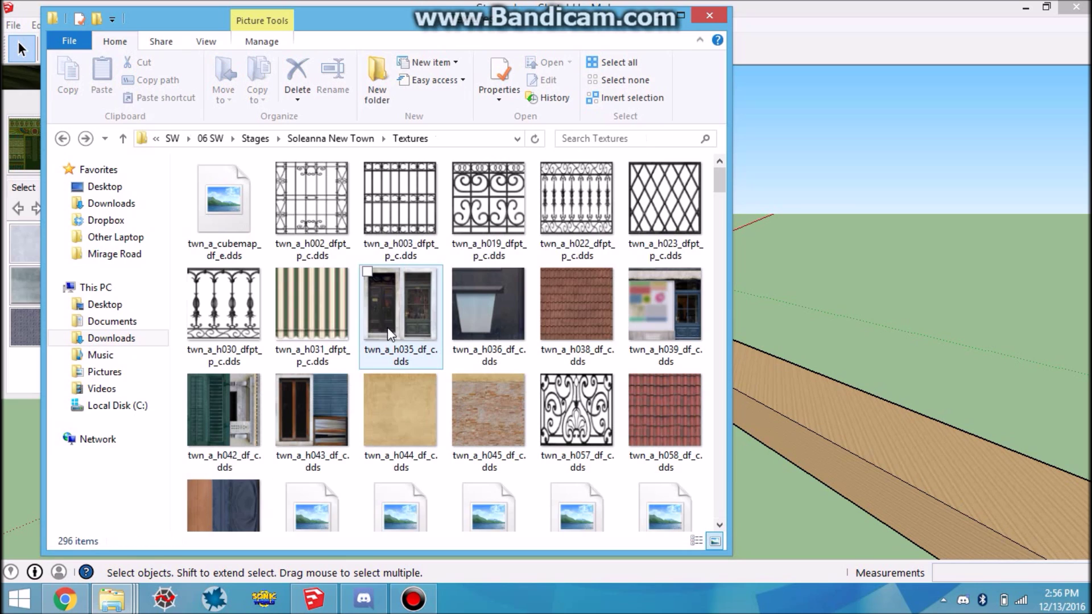
pyautogui.click(255, 138)
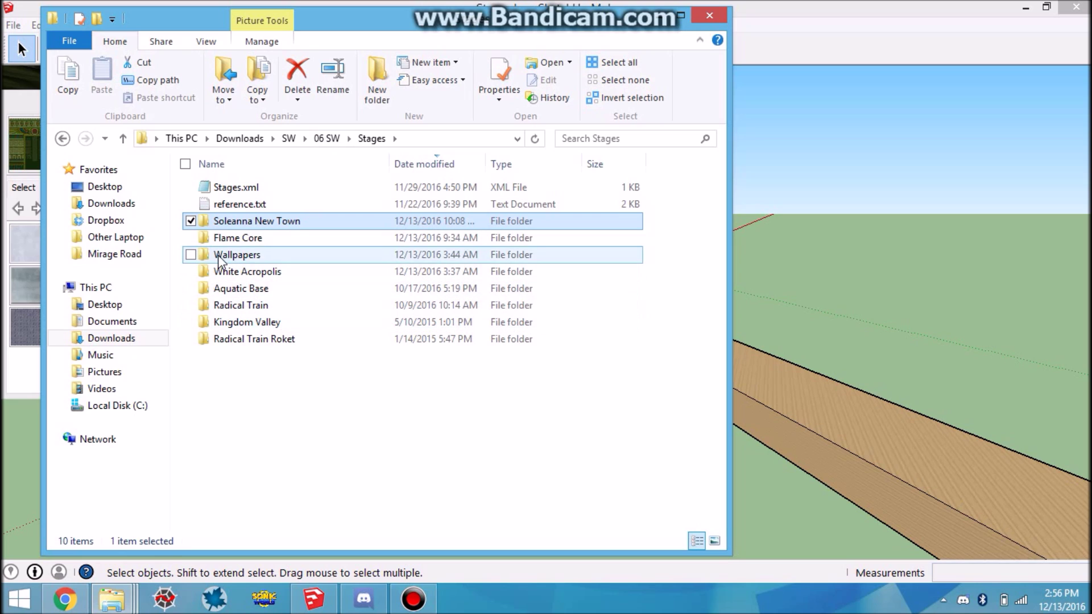
pyautogui.click(288, 138)
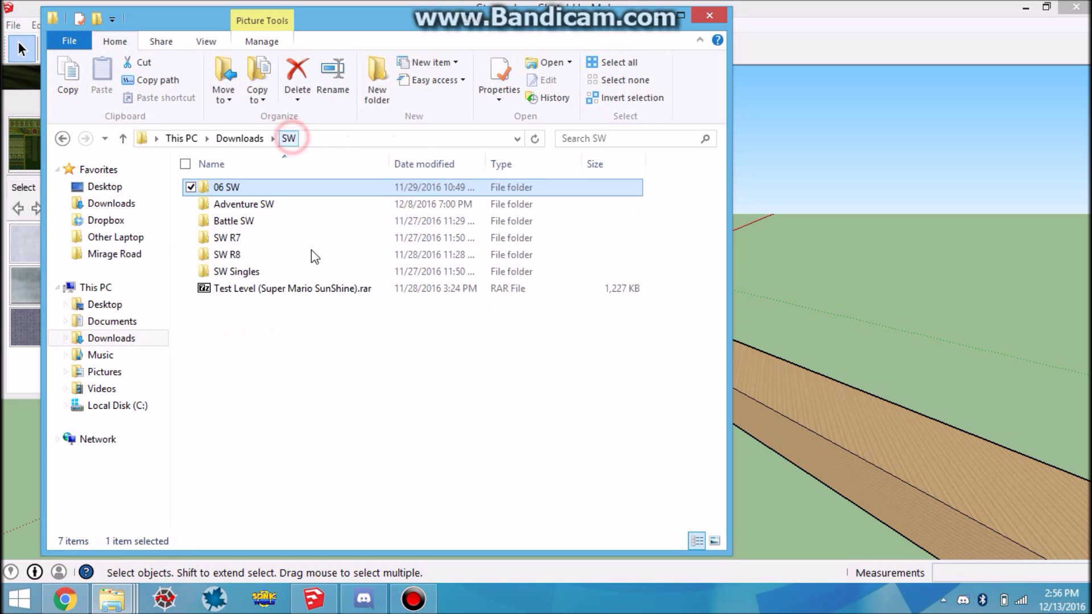
pyautogui.doubleClick(274, 255)
pyautogui.doubleClick(267, 206)
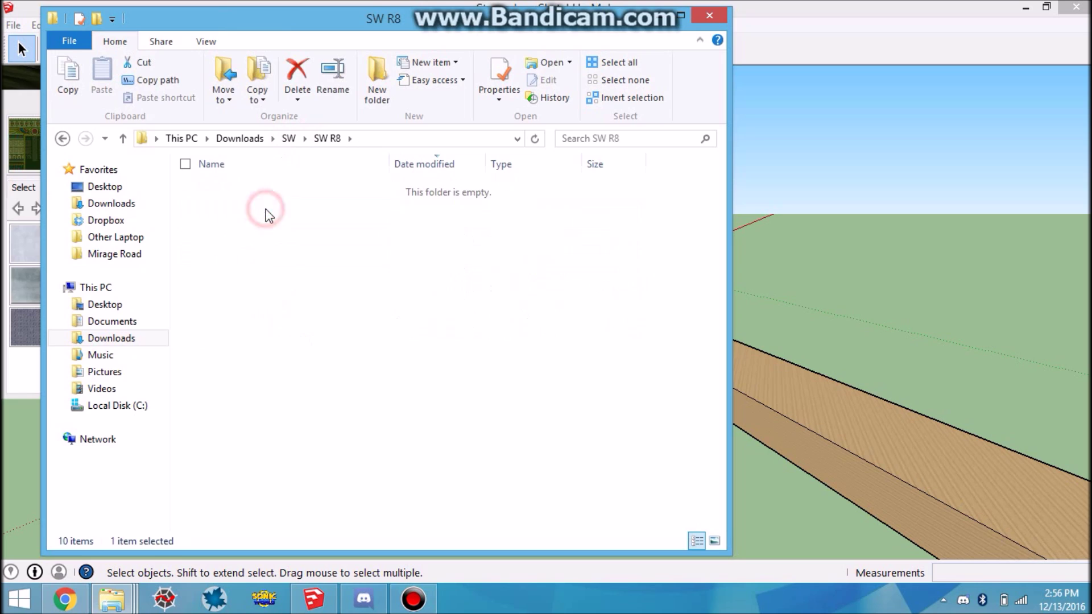
# Return to SW, go into SW Singles > Stages, and select Stages.xml.
pyautogui.press('BackSpace')
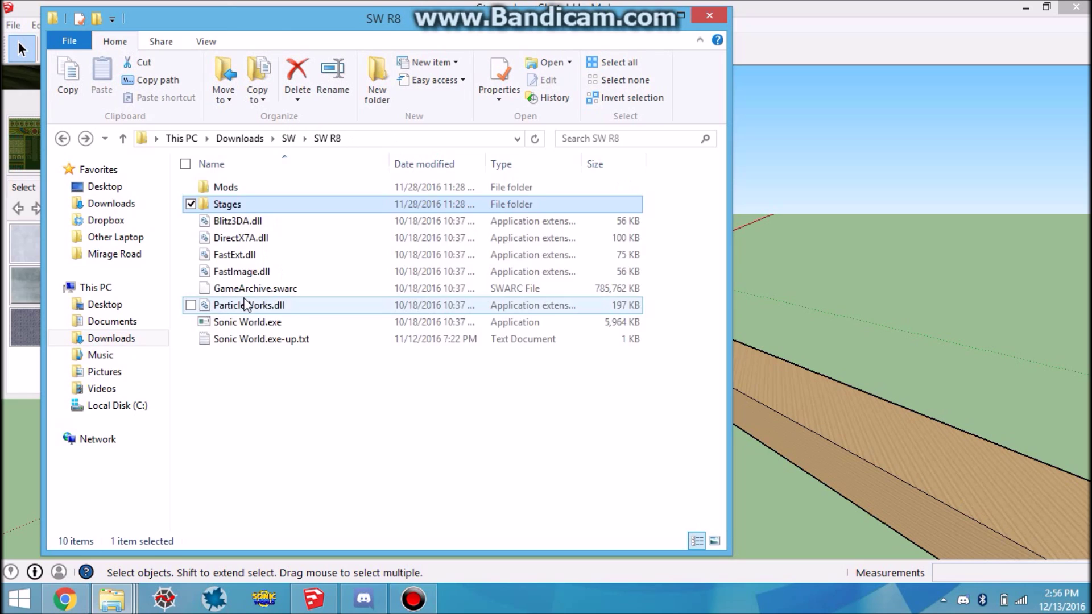
pyautogui.press('BackSpace')
pyautogui.press('Up')
pyautogui.press('Up')
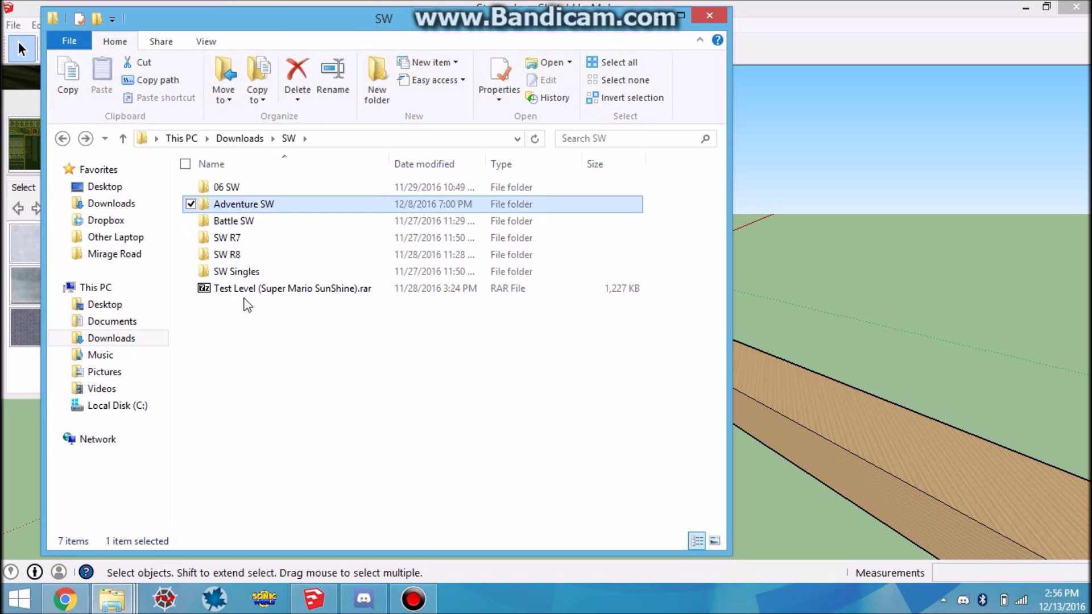
pyautogui.press('Down')
pyautogui.press('Down')
pyautogui.press('Down')
pyautogui.press('Down')
pyautogui.press('Return')
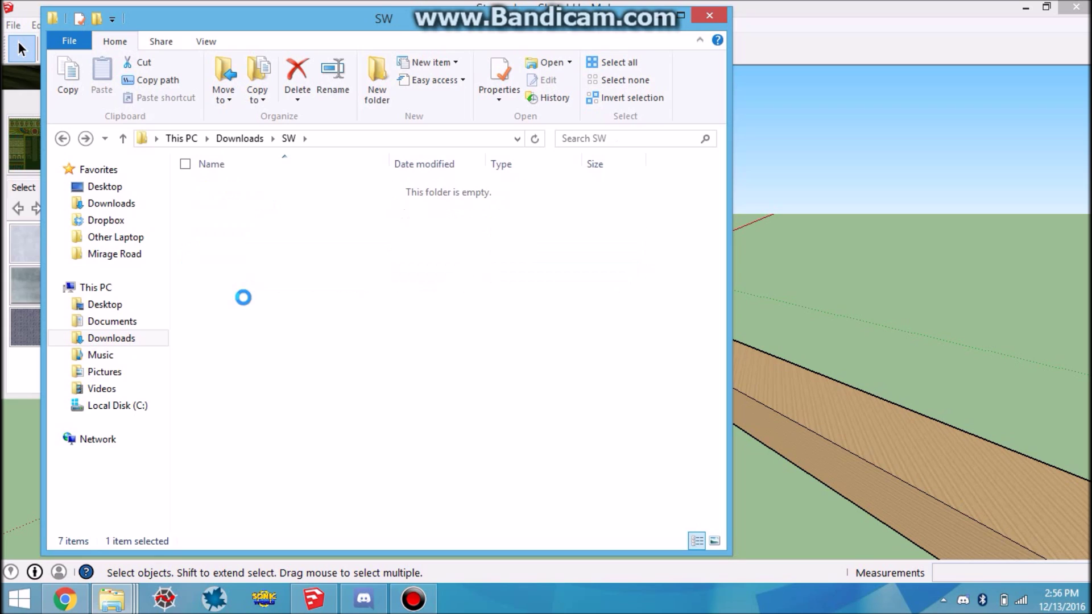
pyautogui.press('Down')
pyautogui.press('Return')
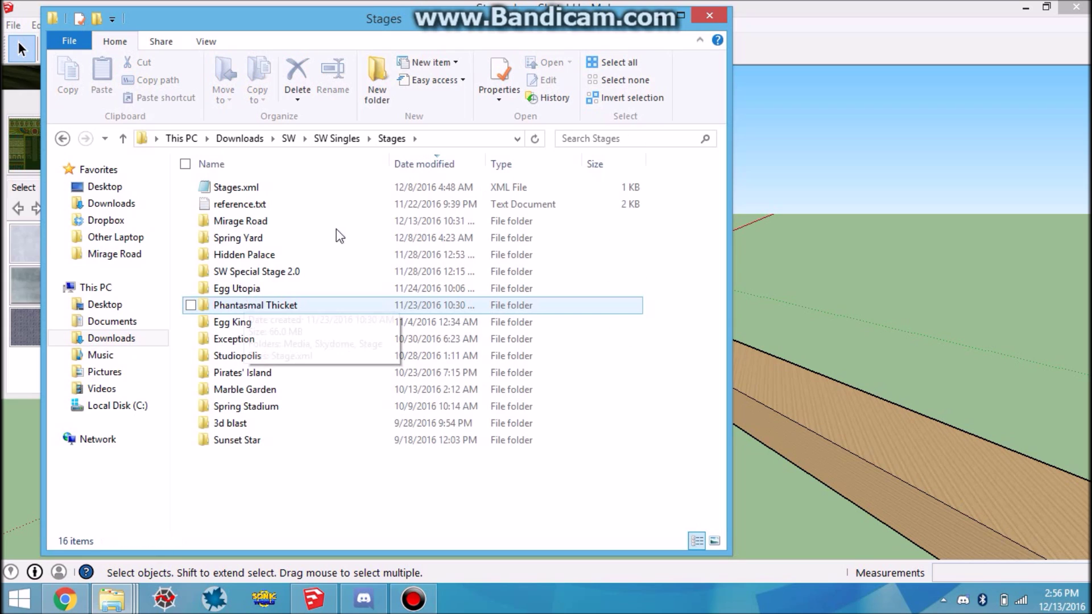
pyautogui.click(246, 190)
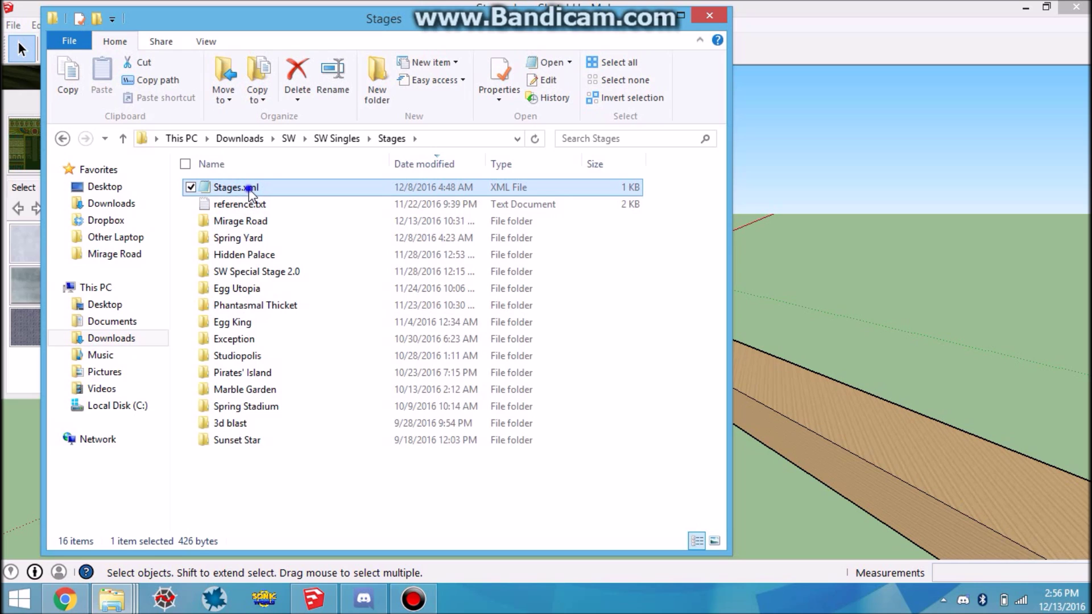
pyautogui.rightClick(248, 194)
# Open Stages.xml in Notepad and cut out all the stage lines.
pyautogui.click(301, 221)
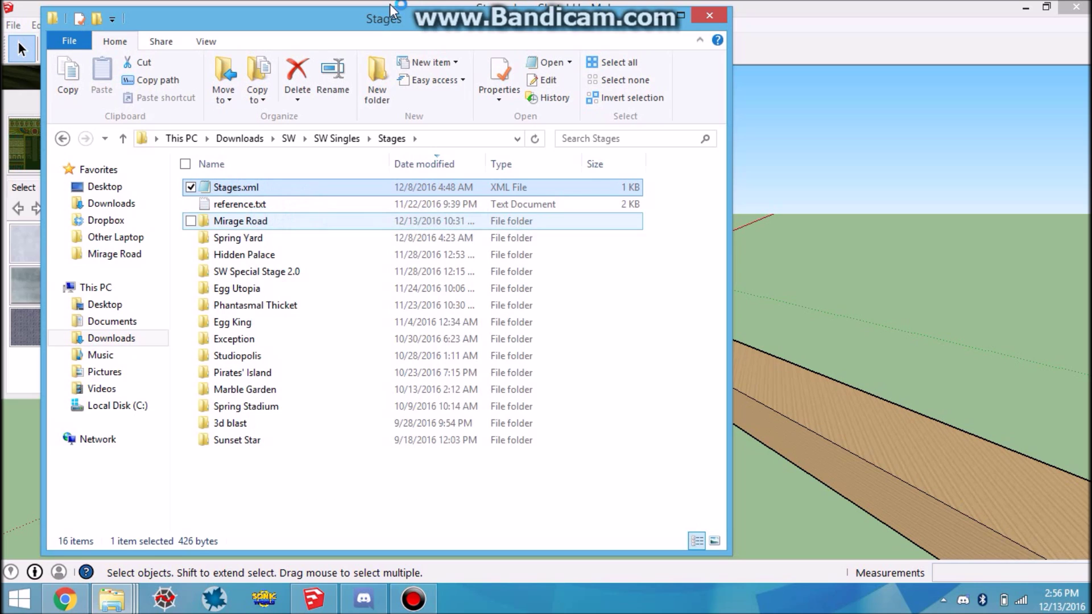
pyautogui.moveTo(270, 49); pyautogui.dragTo(548, 80)
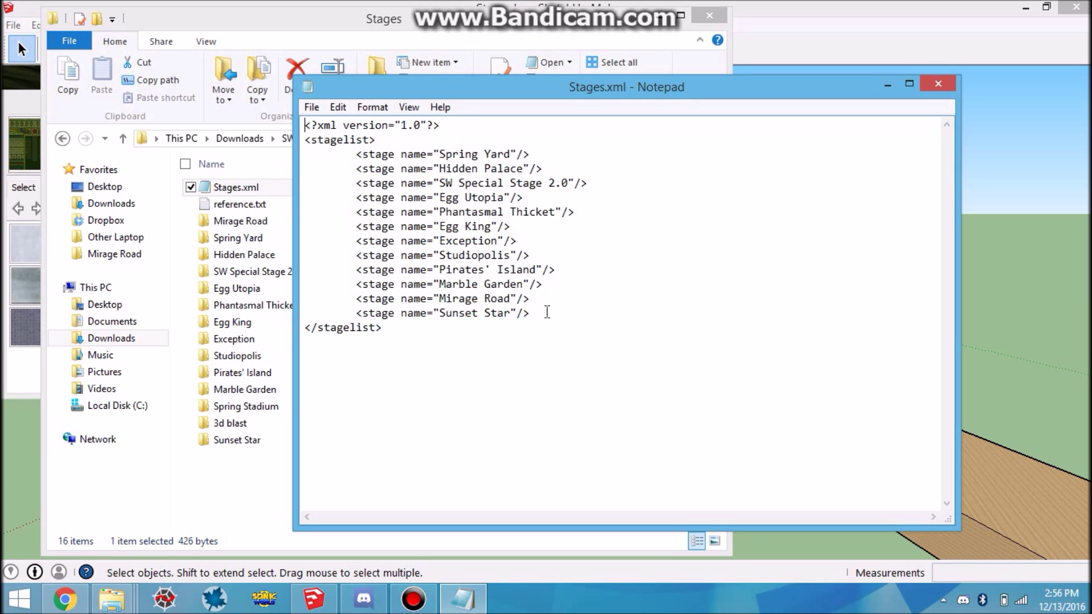
pyautogui.moveTo(531, 313); pyautogui.dragTo(356, 154)
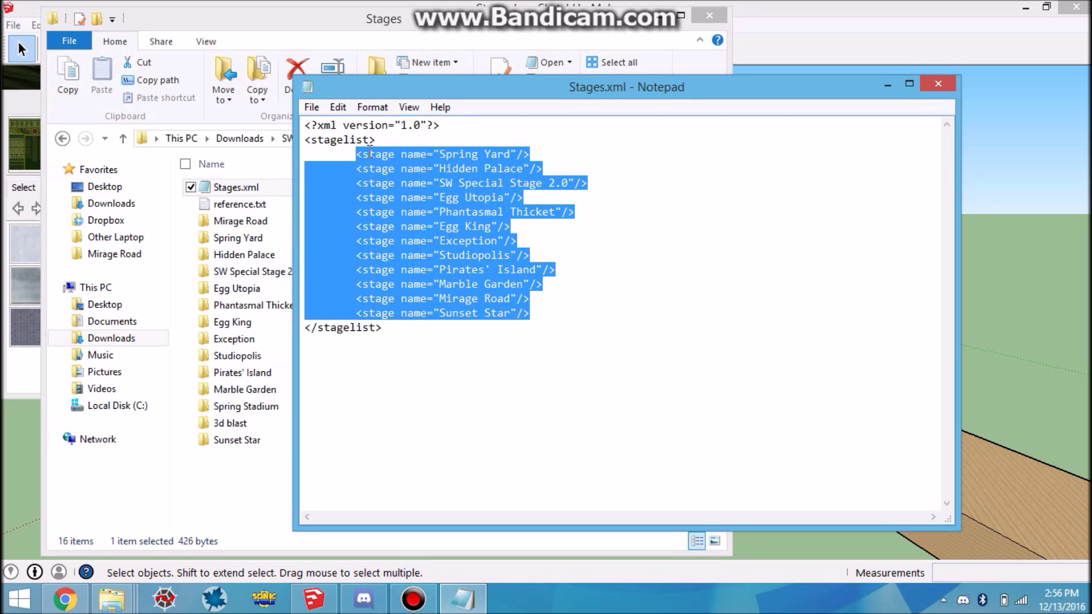
pyautogui.press('BackSpace')
pyautogui.press('BackSpace')
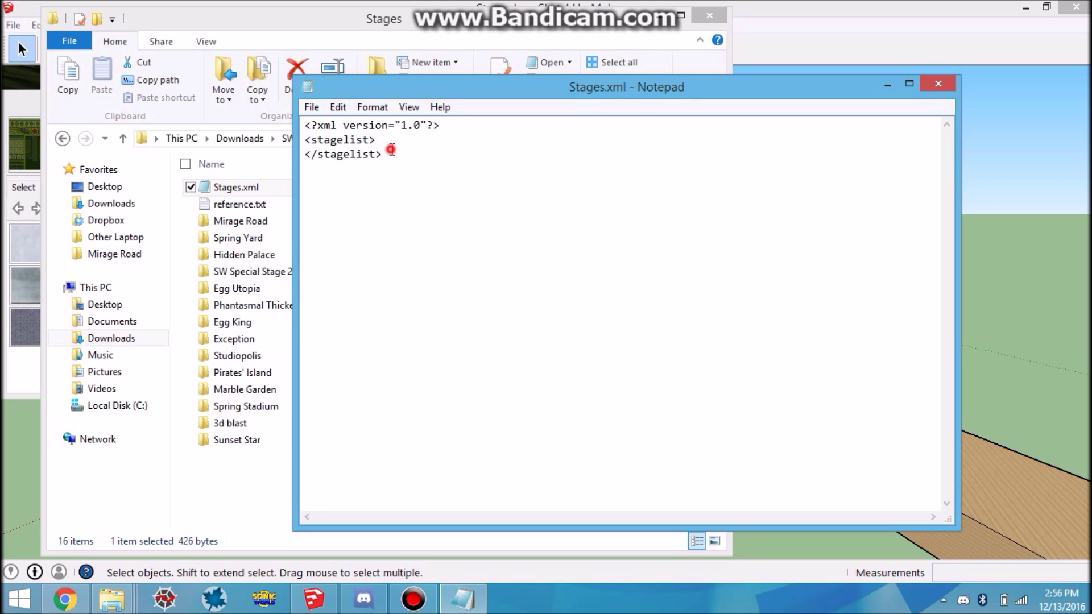
# Paste the stage lines back inside <stagelist> and indent the Spring Yard line.
pyautogui.write('<stage name="Spring Yard"/> \t<stage name="Hidden Palace"/> \t<stage name="SW Special Stage 2.0"/> \t<stage name="Egg Utopia"/> \t<stage name="Phantasmal Thicket"/> \t<stage name="Egg King"/> \t<stage name="Exception"/> \t<stage name="Studiopolis"/> \t<stage name="Pirates\' Island"/> \t<stage name="Marble Garden"/> \t<stage name="Mirage Road"/> \t<stage name="Sunset Star"/>')
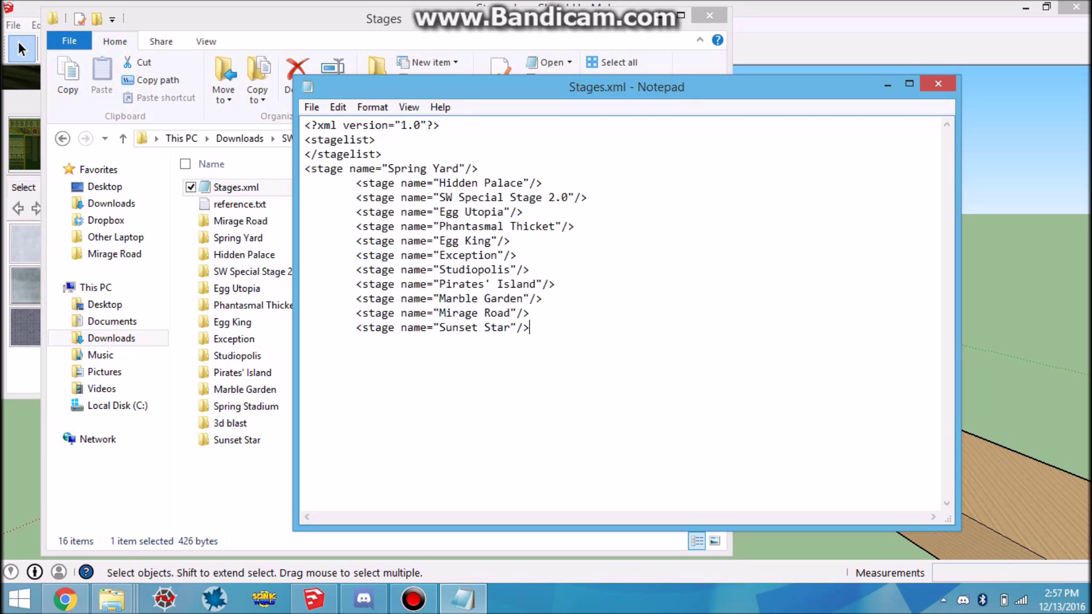
pyautogui.hotkey('ctrl', 'z')
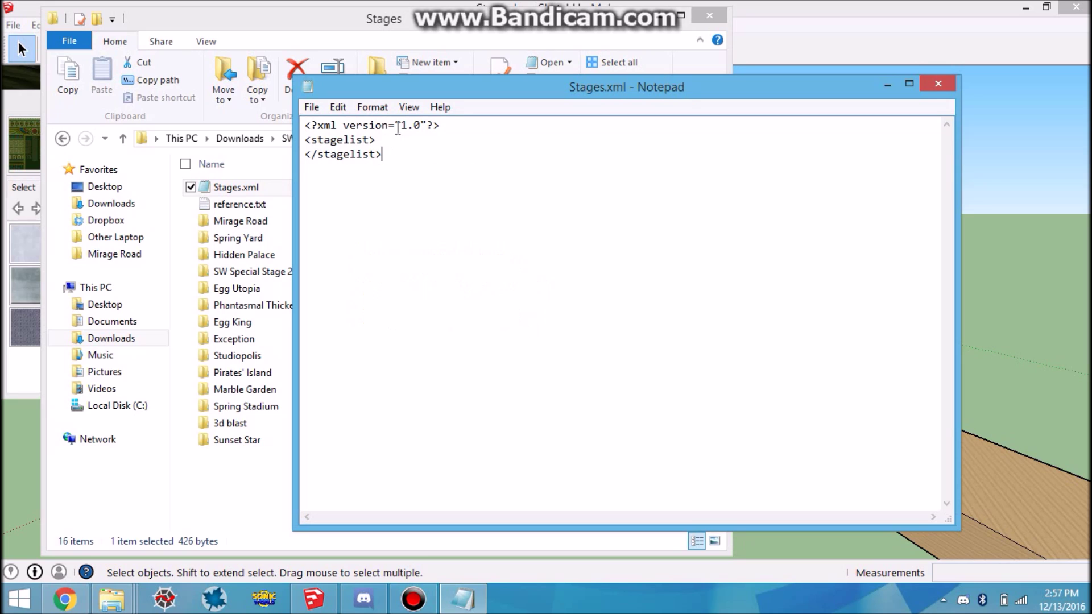
pyautogui.click(385, 140)
pyautogui.press('Return')
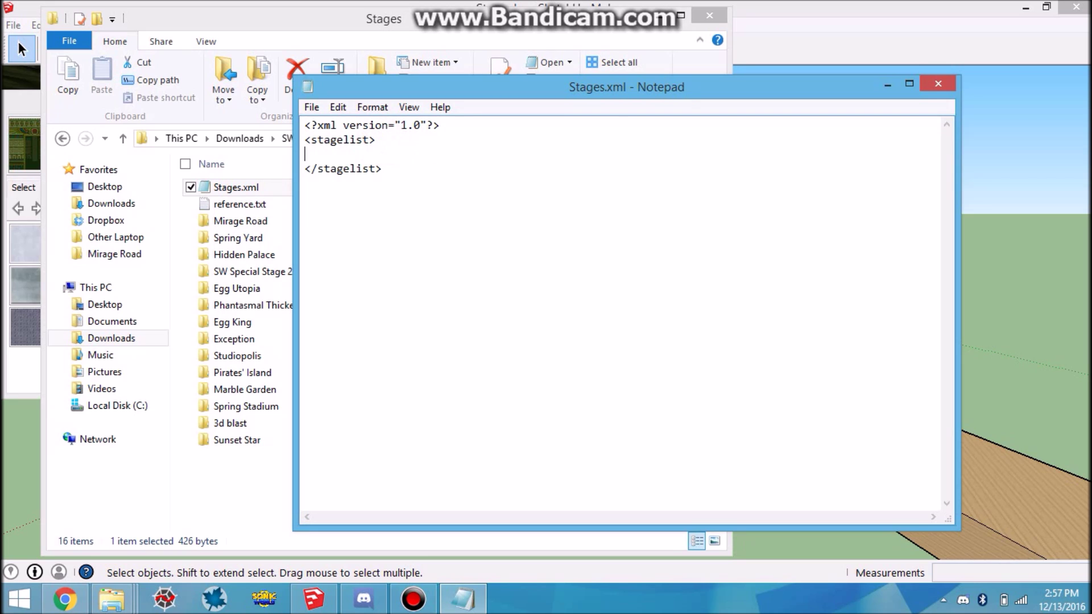
pyautogui.write('<stage name="Spring Yard"/> \t<stage name="Hidden Palace"/> \t<stage name="SW Special Stage 2.0"/> \t<stage name="Egg Utopia"/> \t<stage name="Phantasmal Thicket"/> \t<stage name="Egg King"/> \t<stage name="Exception"/> \t<stage name="Studiopolis"/> \t<stage name="Pirates\' Island"/> \t<stage name="Marble Garden"/> \t<stage name="Mirage Road"/> \t<stage name="Sunset Star"/>')
pyautogui.click(306, 155)
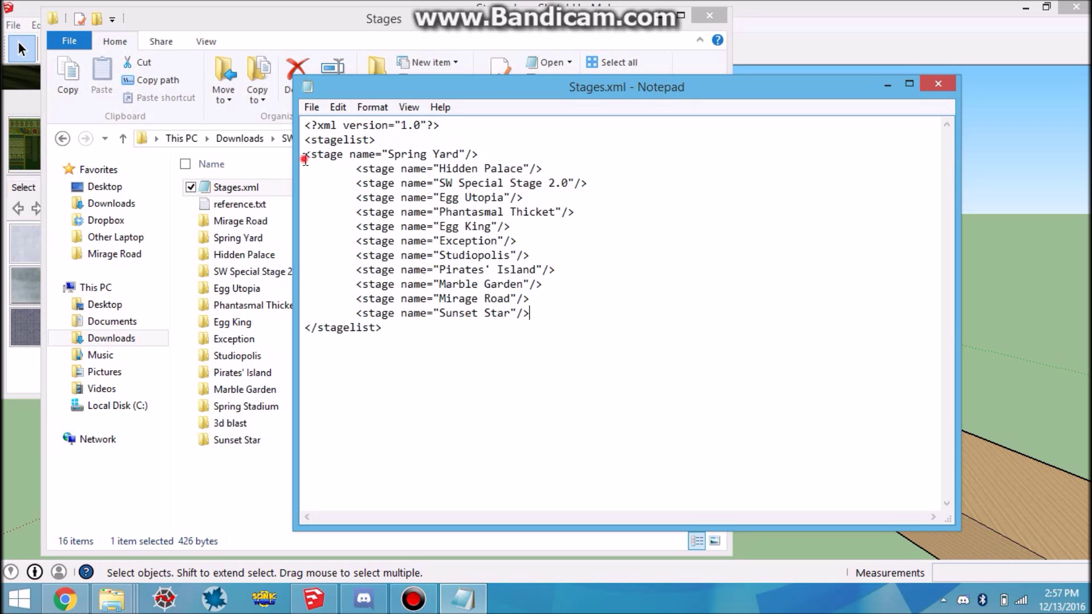
pyautogui.press('Tab')
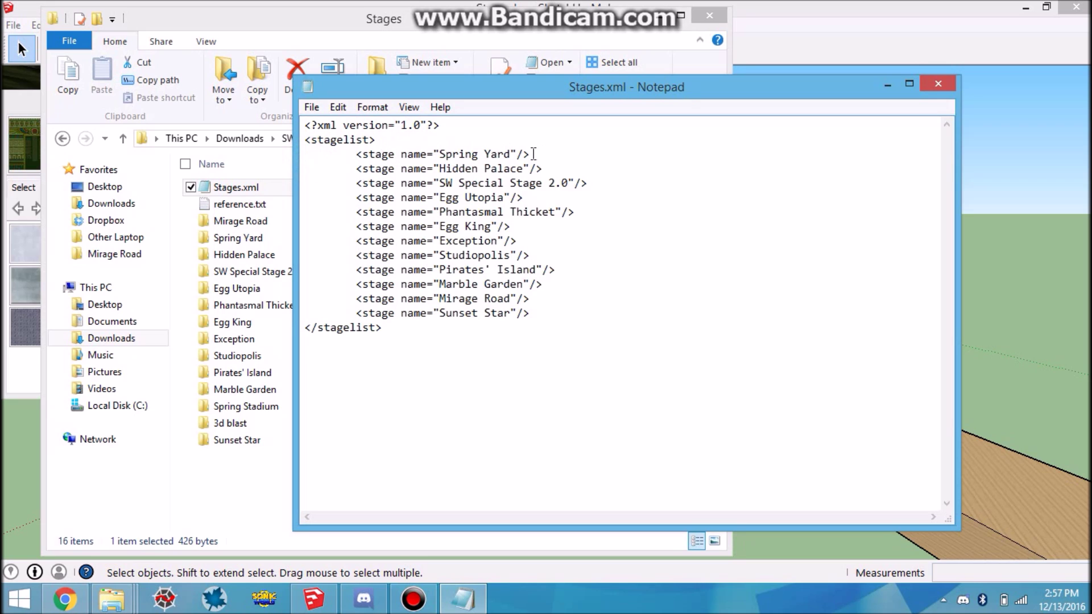
pyautogui.click(533, 154)
# Duplicate the Spring Yard stage line onto a new indented line above it.
pyautogui.moveTo(533, 155); pyautogui.dragTo(356, 155)
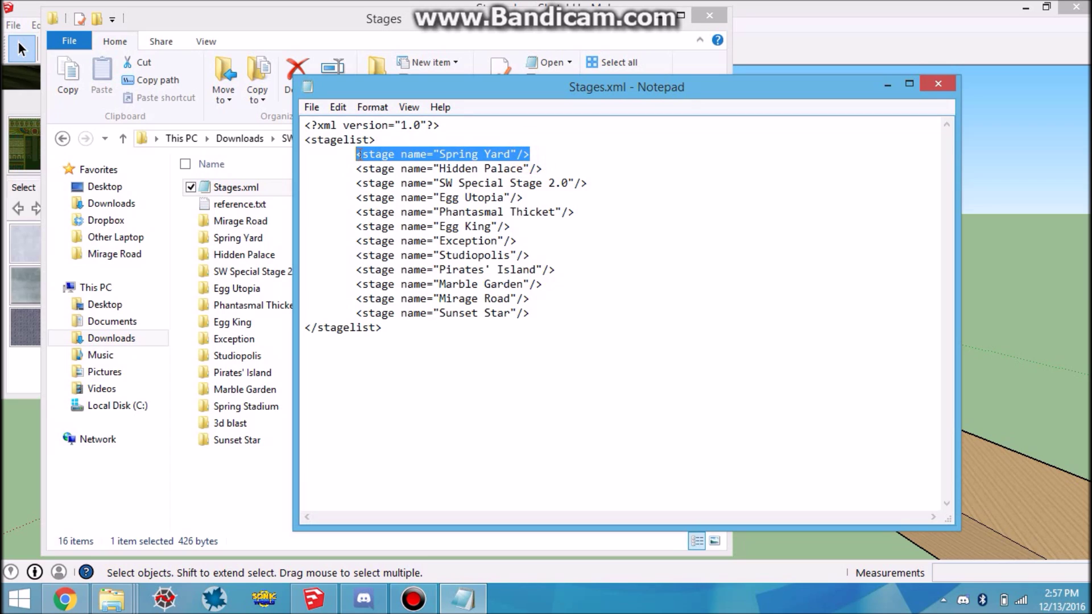
pyautogui.hotkey('ctrl', 'c')
pyautogui.press('Home')
pyautogui.press('Return')
pyautogui.press('Up')
pyautogui.press('Tab')
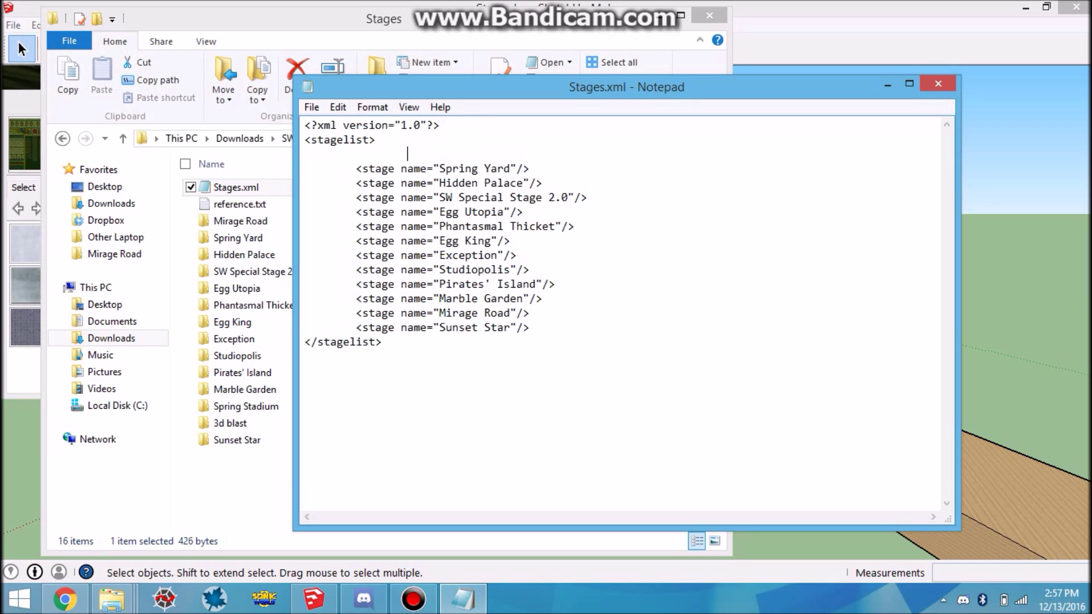
pyautogui.hotkey('ctrl', 'v')
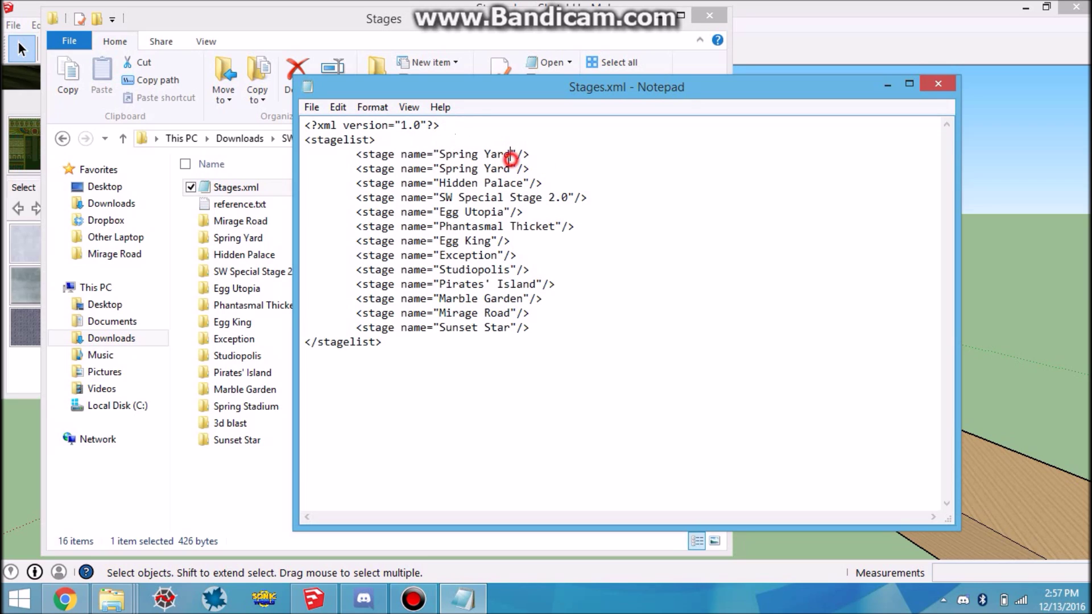
# Replace the copied name with the Mirage Road folder name, then cut that new line.
pyautogui.moveTo(511, 154); pyautogui.dragTo(441, 155)
pyautogui.write('2??')
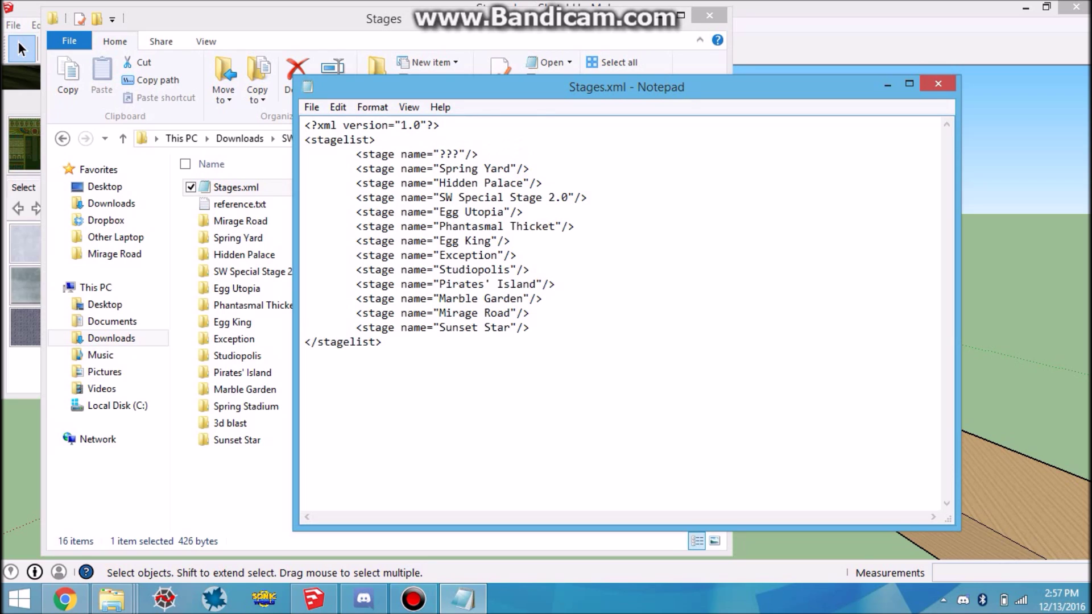
pyautogui.write('?')
pyautogui.press('BackSpace')
pyautogui.press('BackSpace')
pyautogui.press('BackSpace')
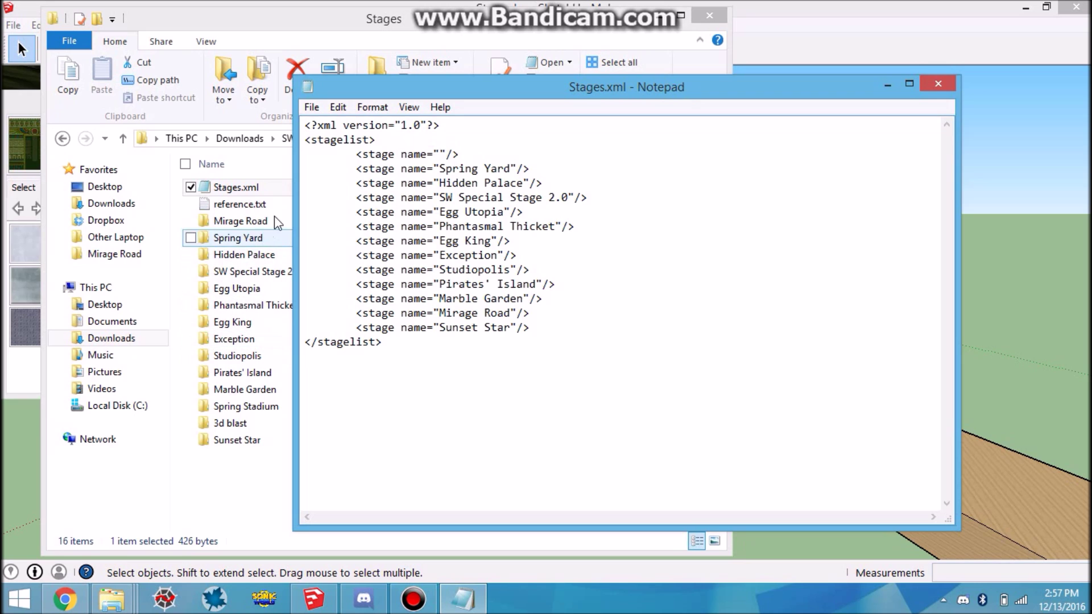
pyautogui.click(240, 221)
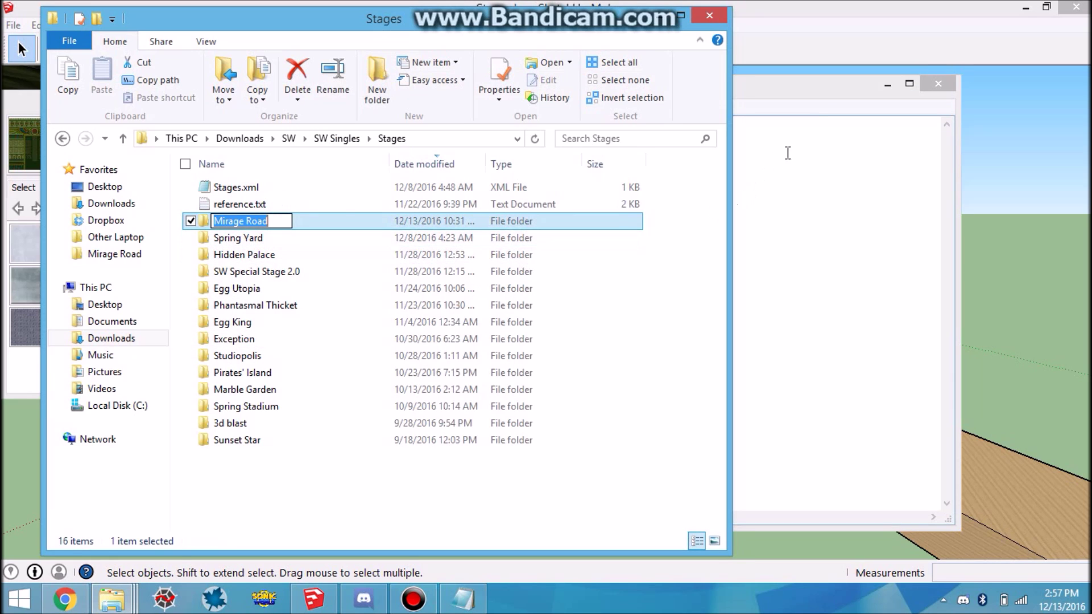
pyautogui.click(786, 152)
pyautogui.click(778, 104)
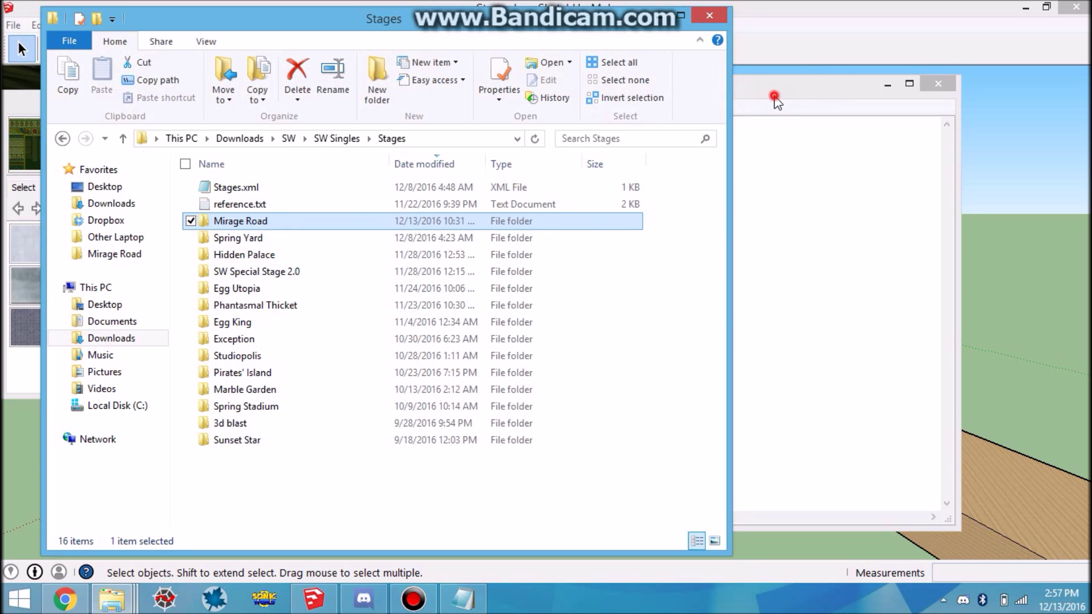
pyautogui.hotkey('ctrl', 'v')
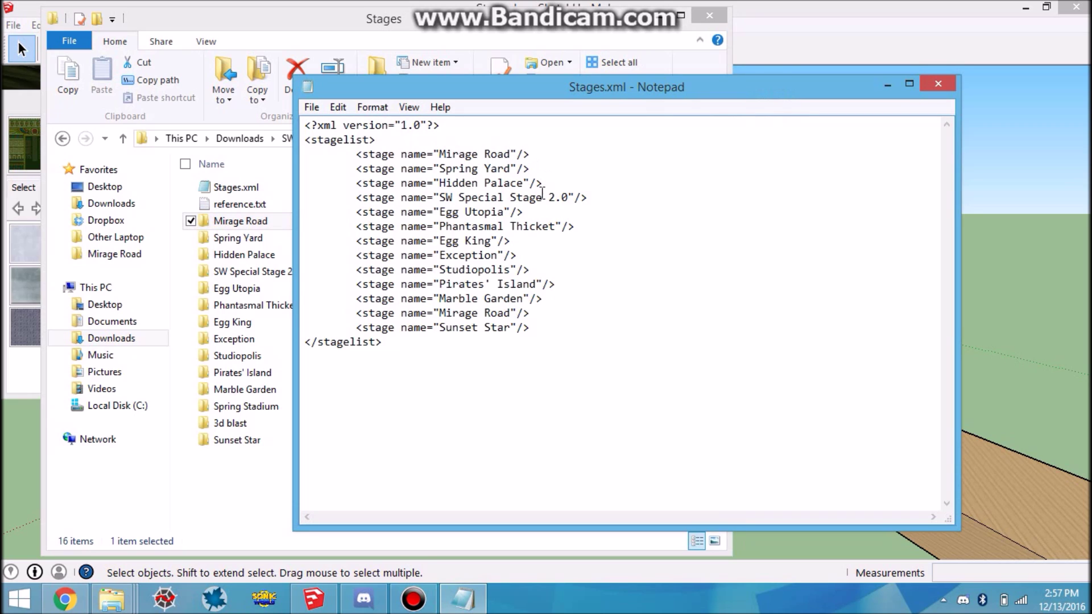
pyautogui.moveTo(532, 154); pyautogui.dragTo(512, 141)
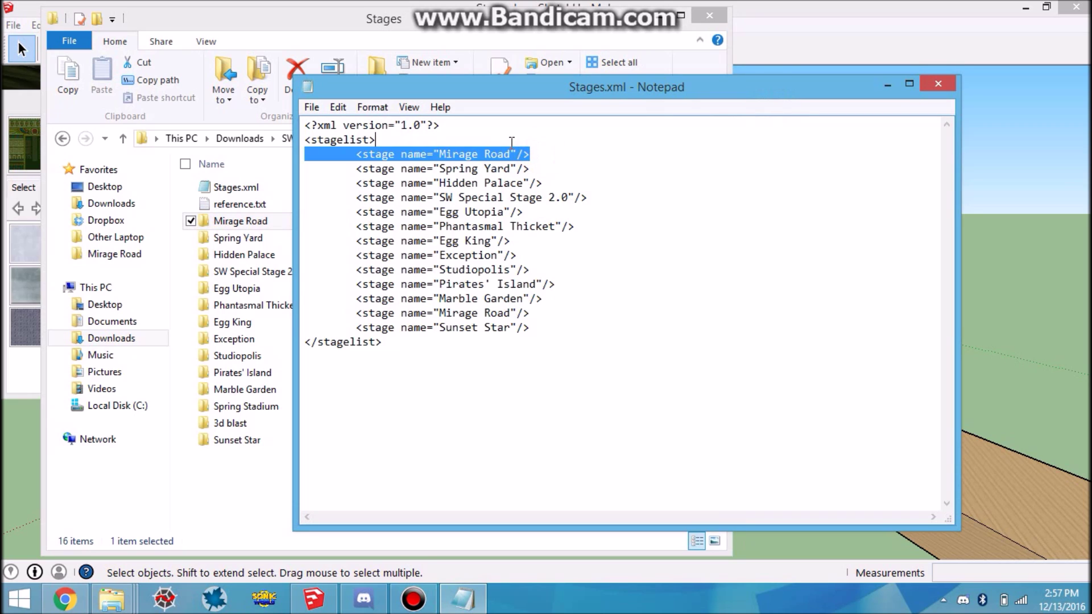
pyautogui.hotkey('ctrl', 'x')
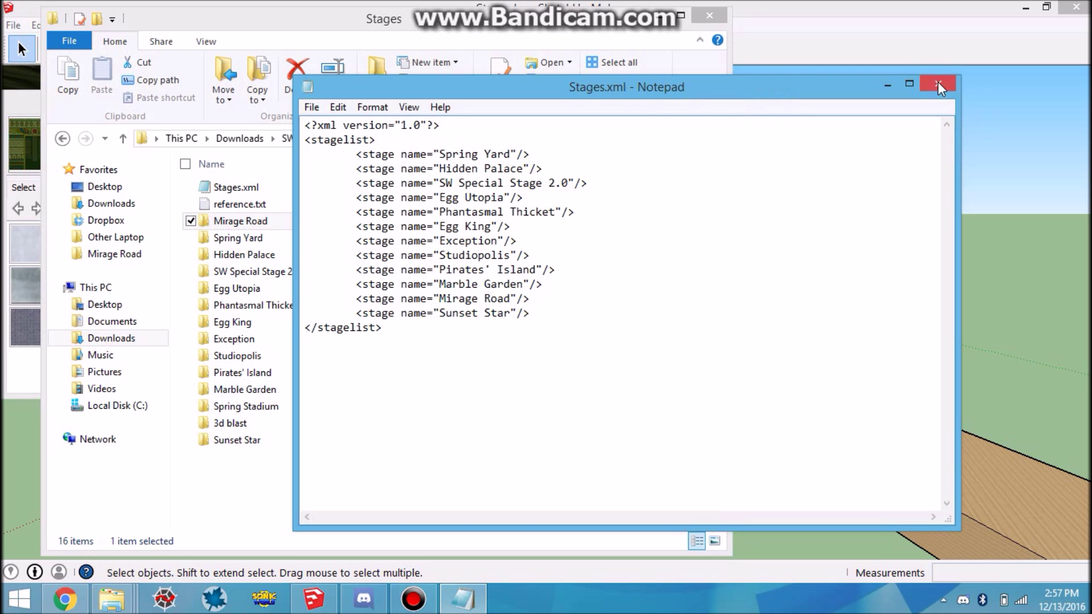
# Close Stages.xml, launch Sonic World.exe from SW Singles, and pass the title screen.
pyautogui.click(938, 83)
pyautogui.press('BackSpace')
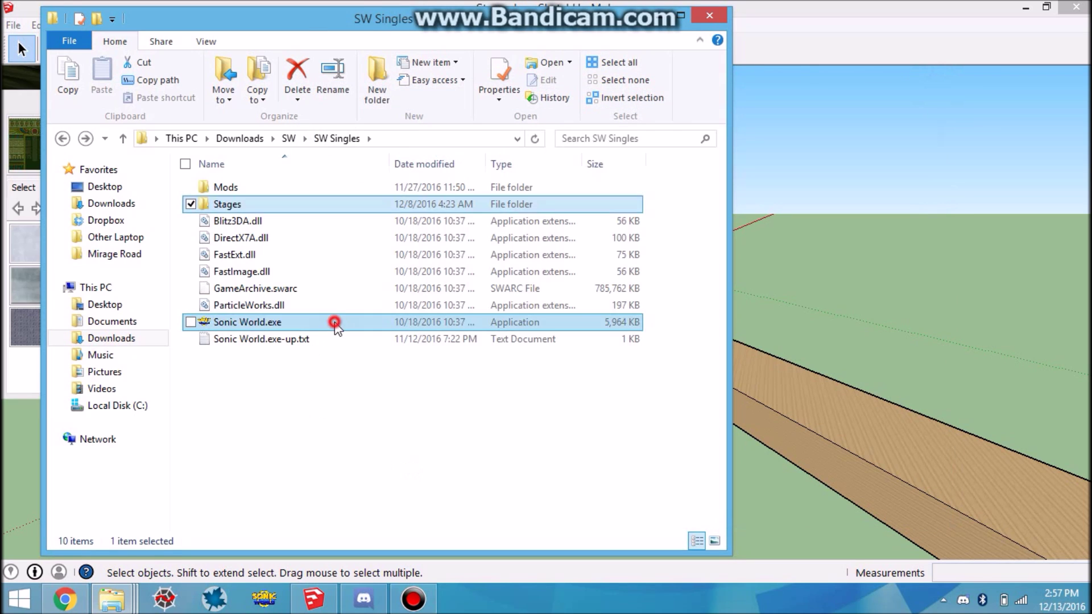
pyautogui.doubleClick(247, 322)
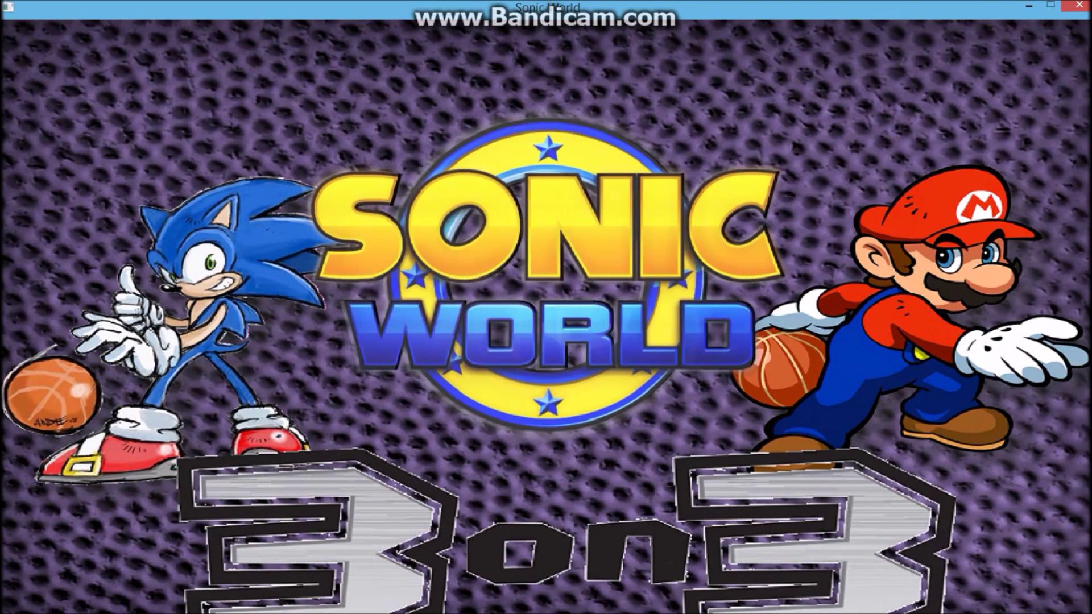
pyautogui.press('Return')
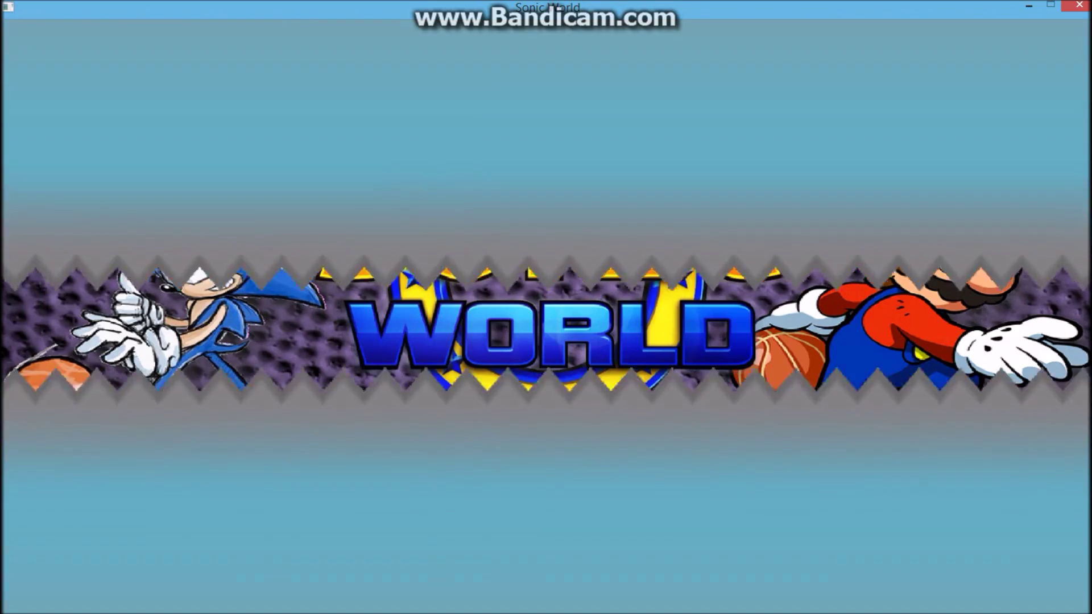
# Choose Play, then Single, and confirm Classic Sonic as the character.
pyautogui.press('z')
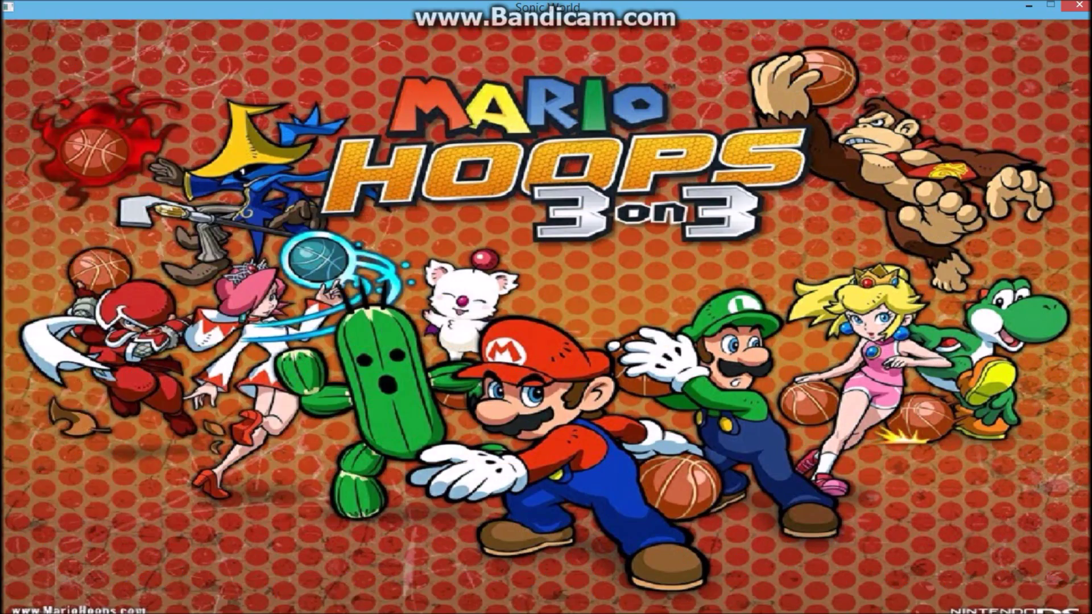
pyautogui.press('z')
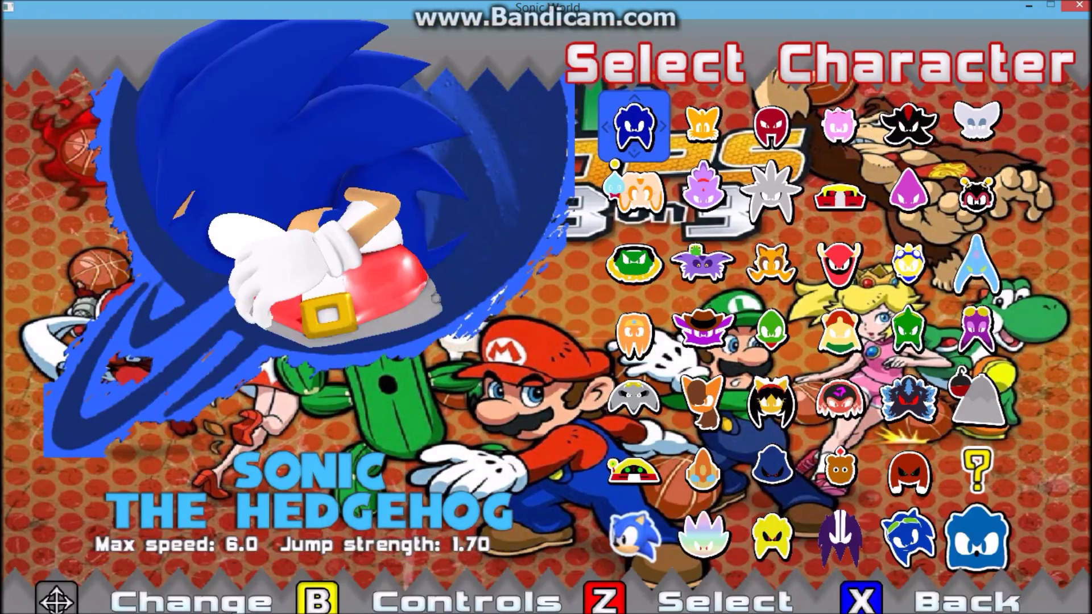
pyautogui.press('Up')
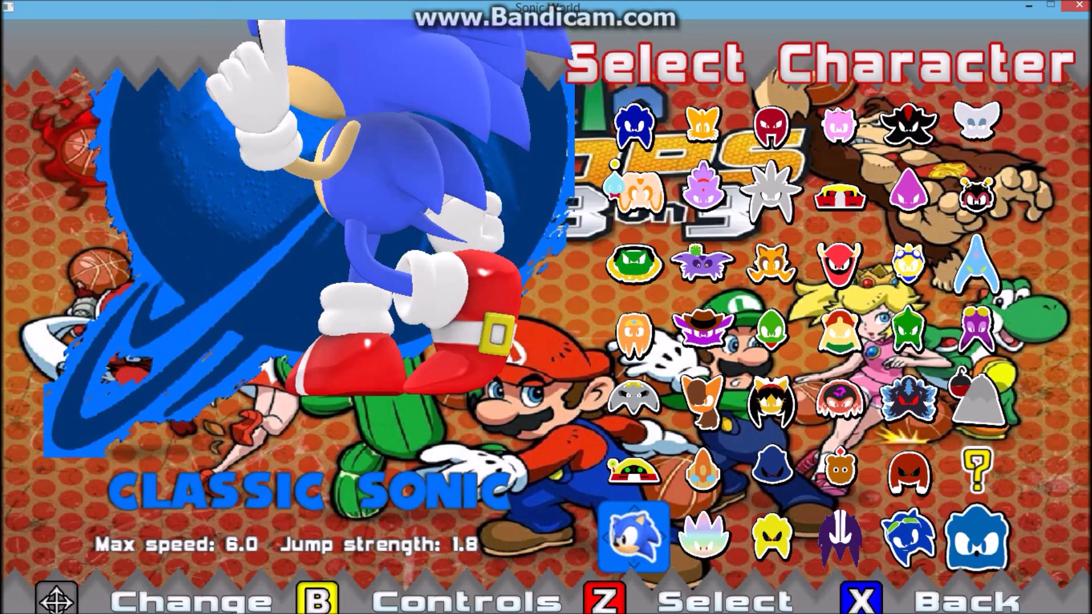
pyautogui.press('z')
# Cycle the stage list to Mirage Road, start it, and switch away from the game.
pyautogui.press('Right')
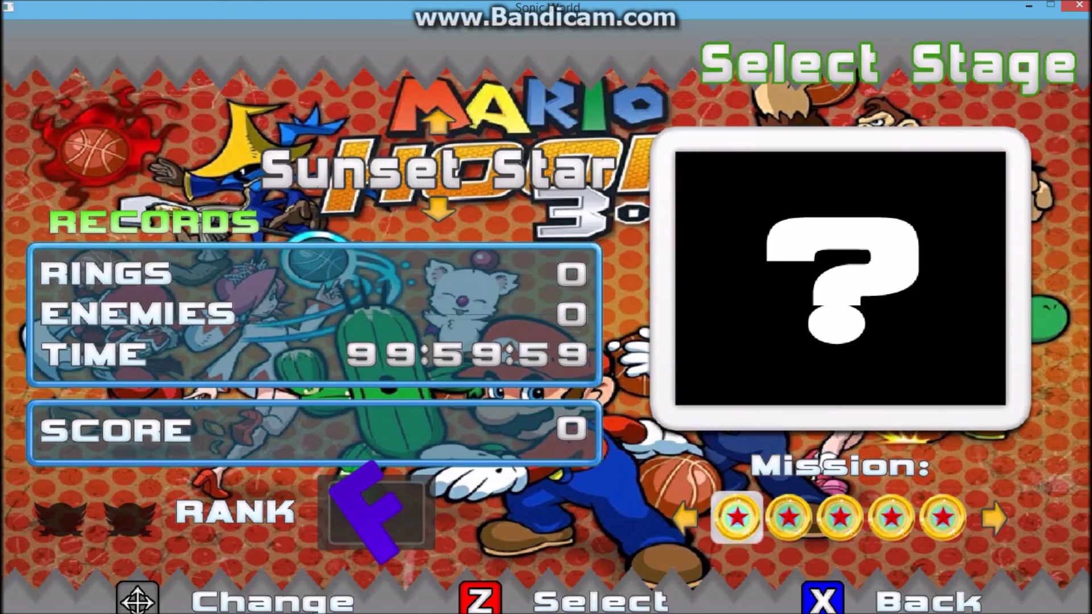
pyautogui.press('Right')
pyautogui.press('Right')
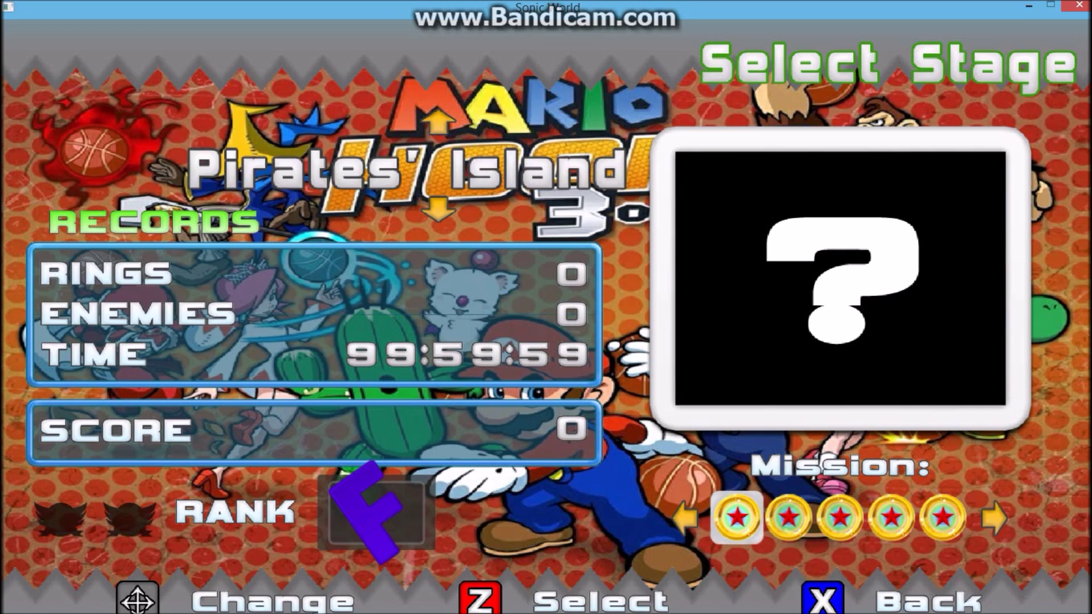
pyautogui.press('Right')
pyautogui.press('Right')
pyautogui.press('Right')
pyautogui.press('Right')
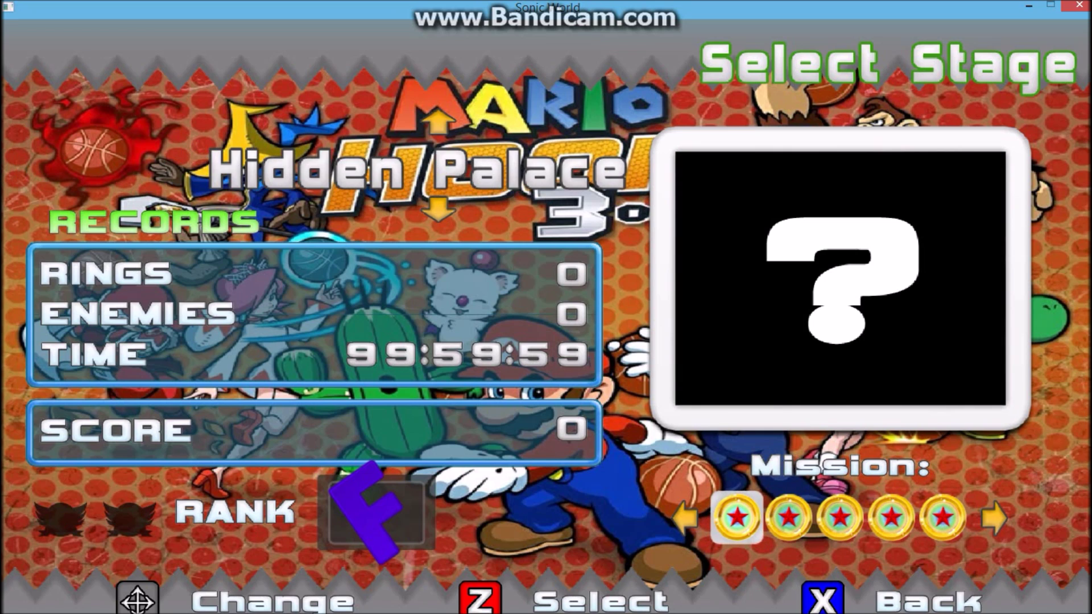
pyautogui.press('Right')
pyautogui.press('Left')
pyautogui.press('Right')
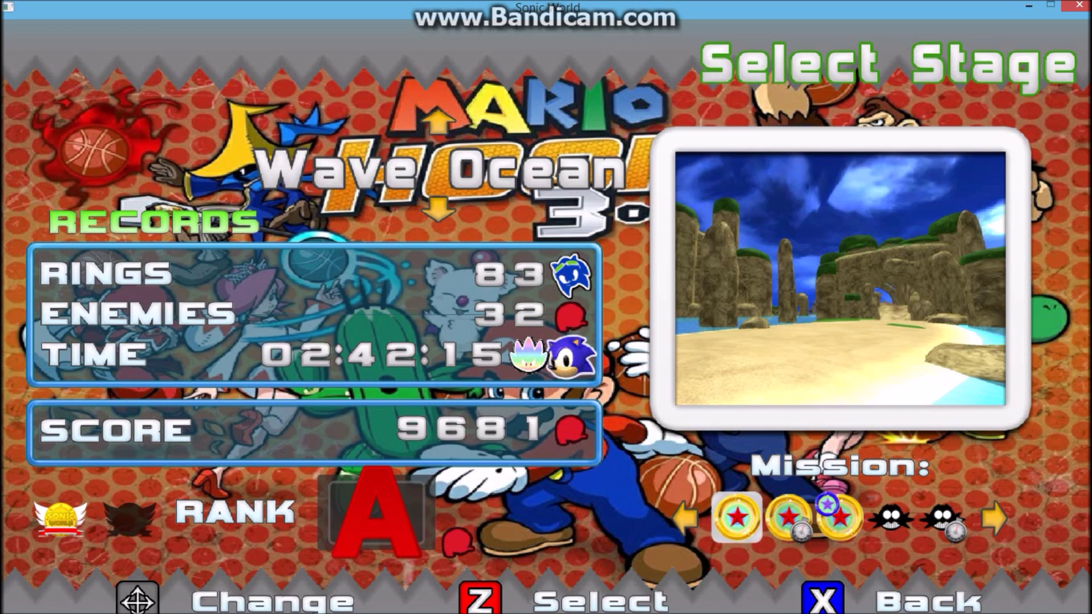
pyautogui.press('Right')
pyautogui.press('Right')
pyautogui.press('Right')
pyautogui.press('Right')
pyautogui.press('Right')
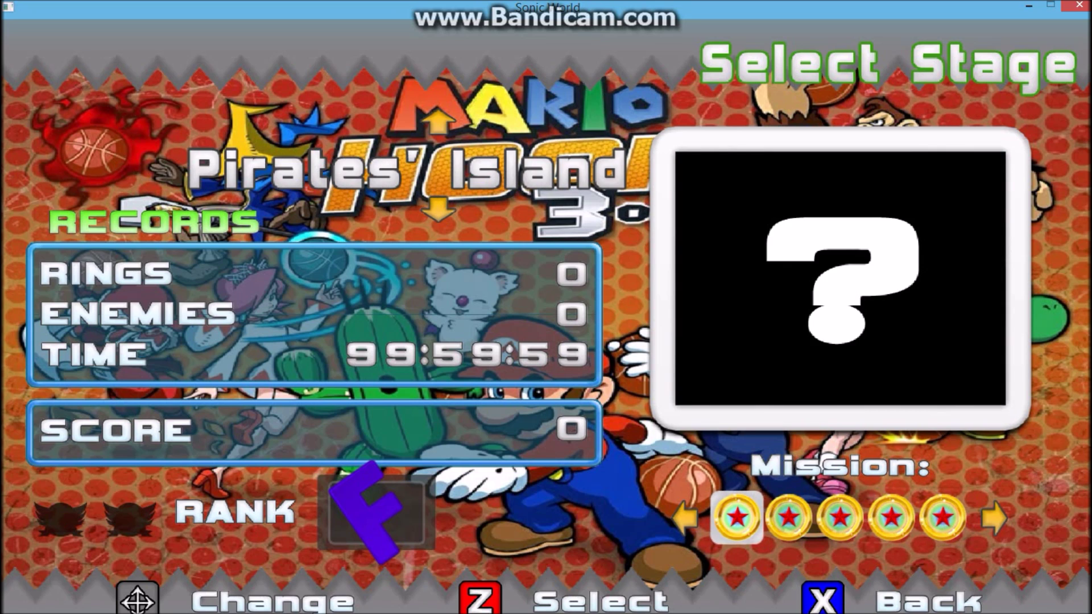
pyautogui.press('Right')
pyautogui.press('Right')
pyautogui.press('z')
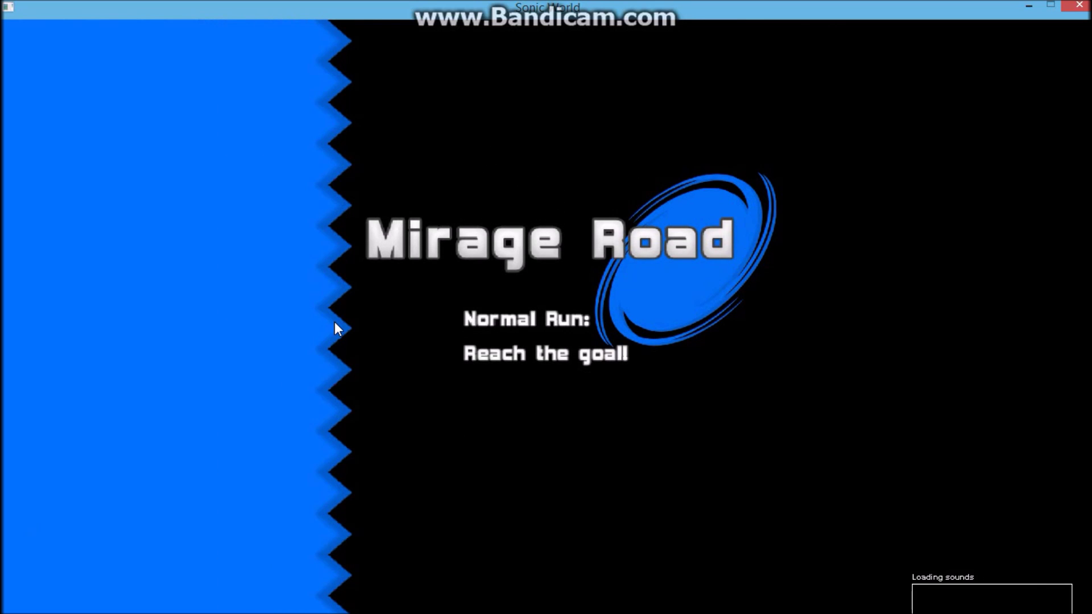
pyautogui.hotkey('alt', 'Tab')
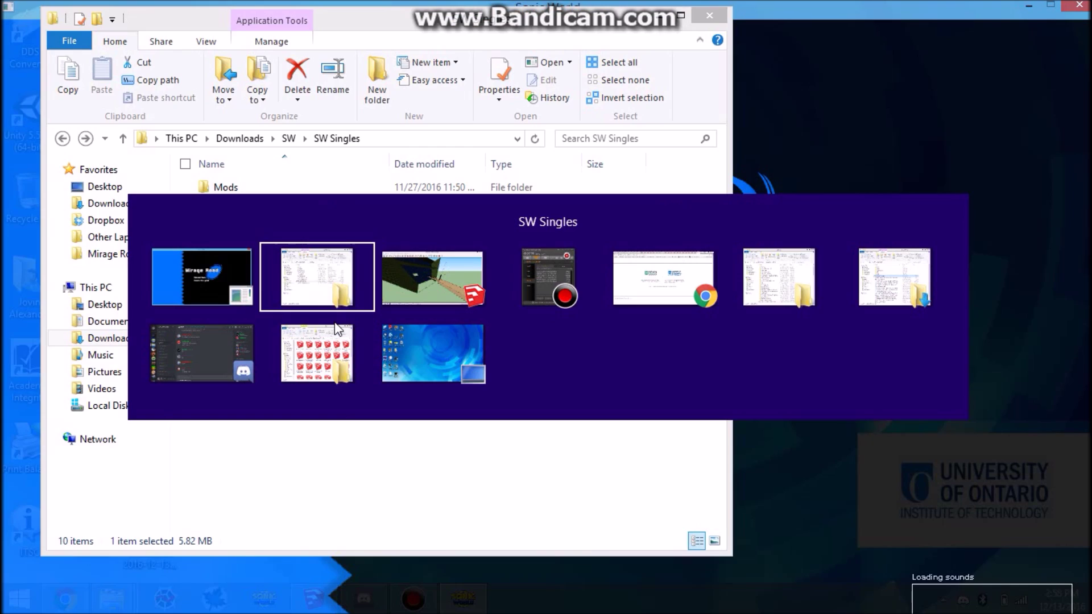
# Reopen Stages.xml and delete the quote after Exception and the stray quote below the list.
pyautogui.press('Tab')
pyautogui.press('Tab')
pyautogui.press('Tab')
pyautogui.press('Tab')
pyautogui.press('Tab')
pyautogui.press('Tab')
pyautogui.press('Tab')
pyautogui.press('Tab')
pyautogui.press('Tab')
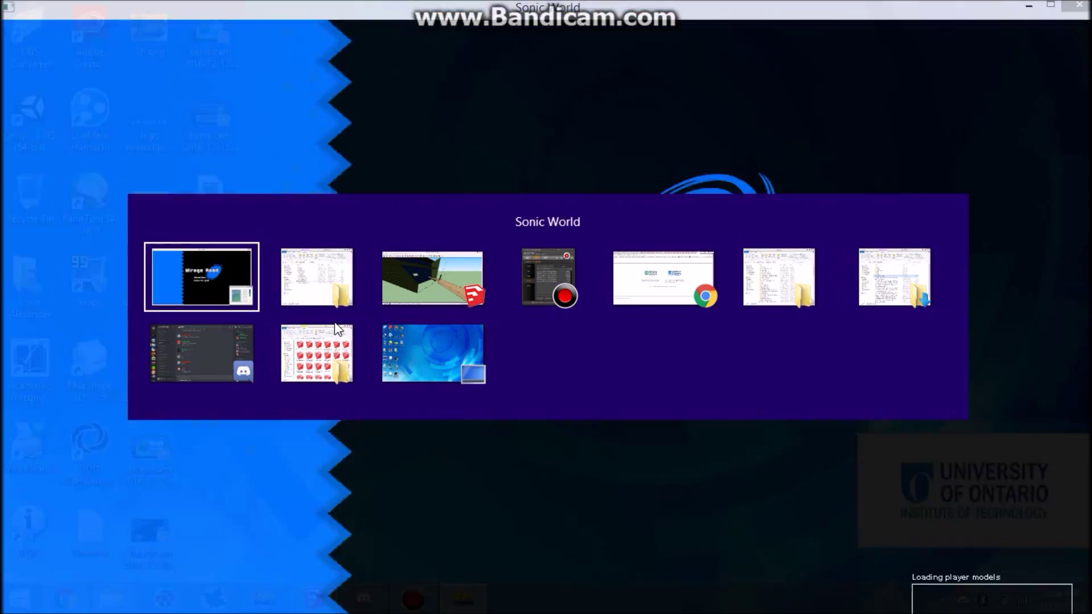
pyautogui.press('Tab')
pyautogui.doubleClick(227, 204)
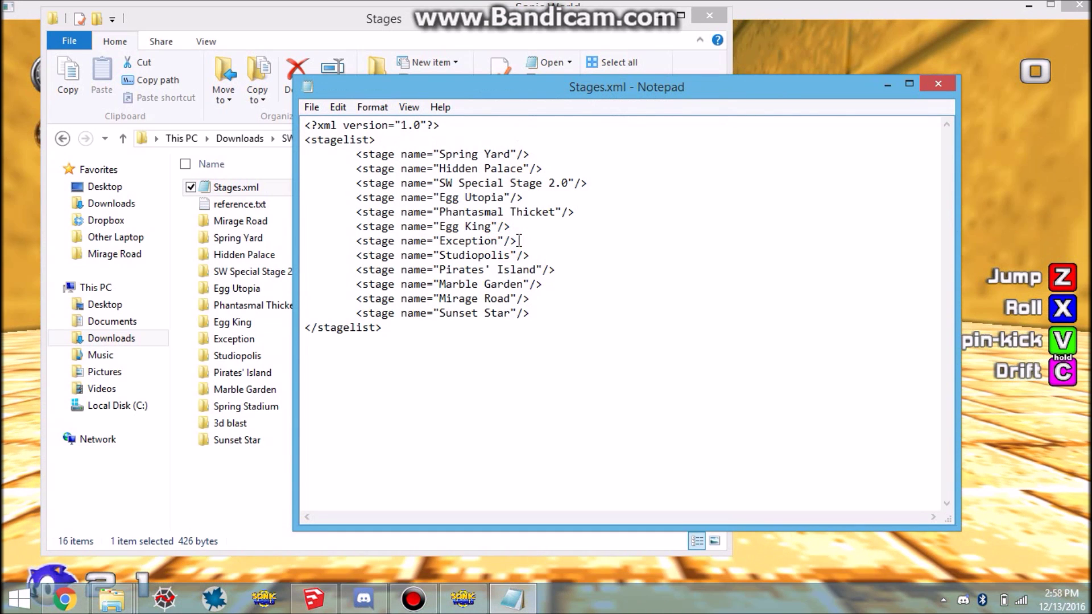
pyautogui.press('BackSpace')
pyautogui.write('"')
pyautogui.click(546, 377)
pyautogui.doubleClick(309, 371)
pyautogui.press('Delete')
pyautogui.write('>')
# Close Notepad, return to Sonic World, and run Sonic down the green corridor.
pyautogui.click(938, 84)
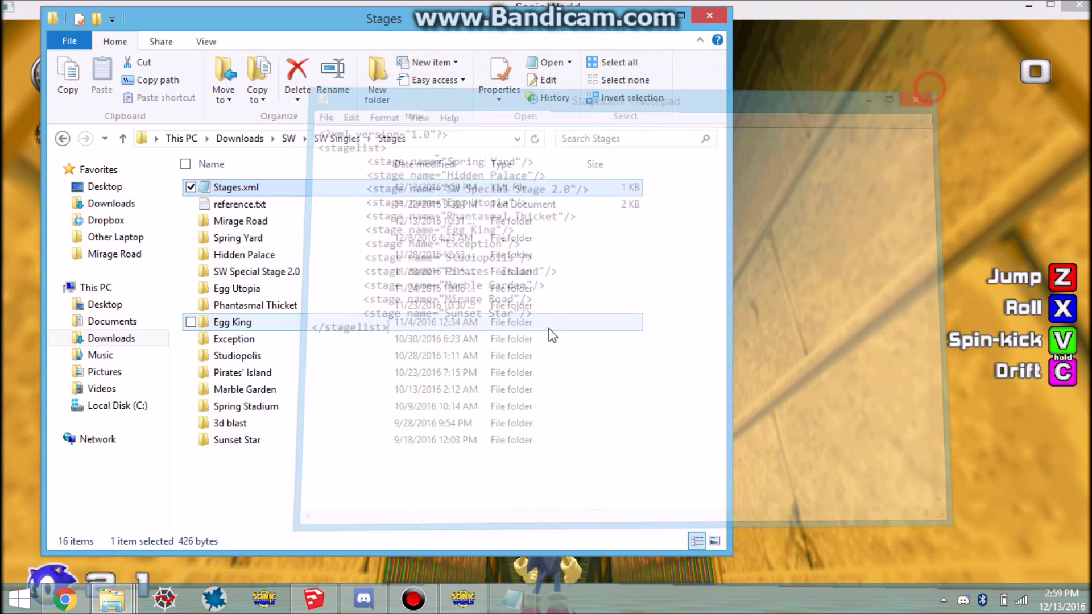
pyautogui.hotkey('alt', 'Tab')
pyautogui.press('Left')
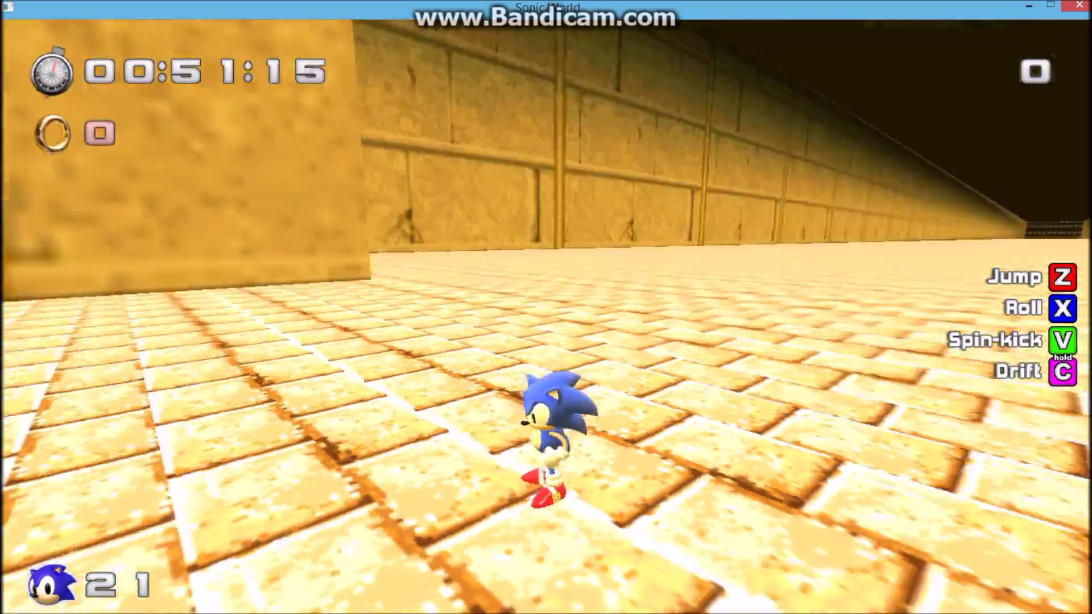
pyautogui.press('Left')
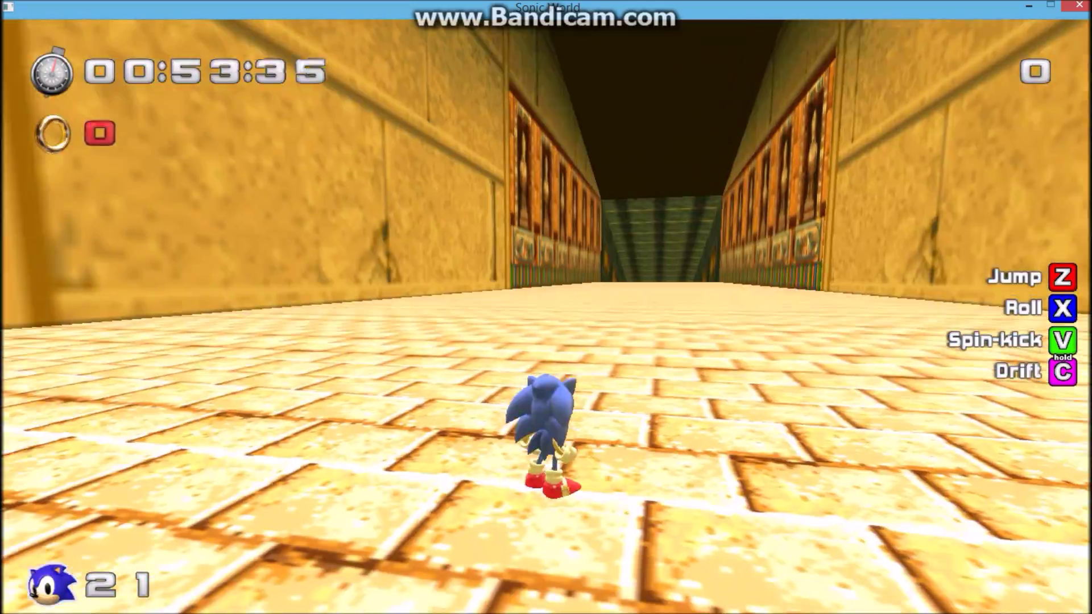
pyautogui.press('Up')
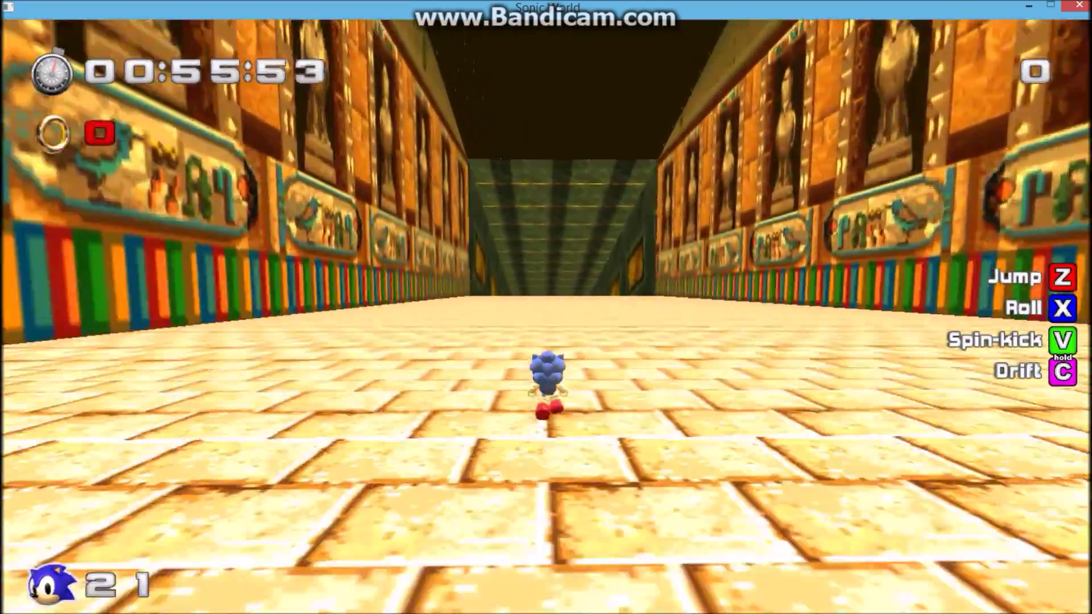
pyautogui.press('Up')
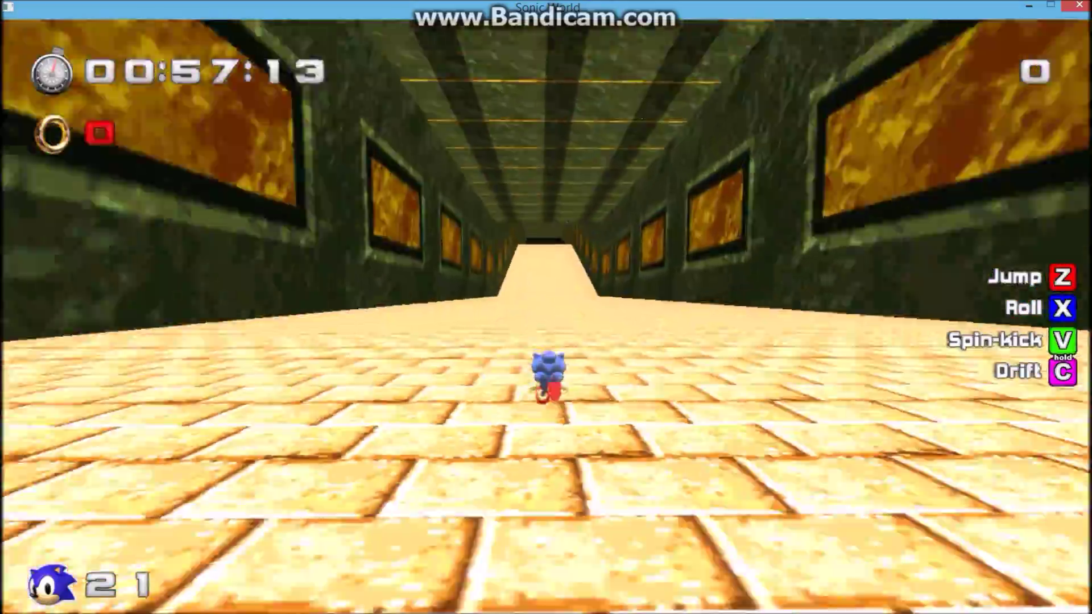
# Keep Sonic running, then roll and jump at the corridor's end wall.
pyautogui.press('Up')
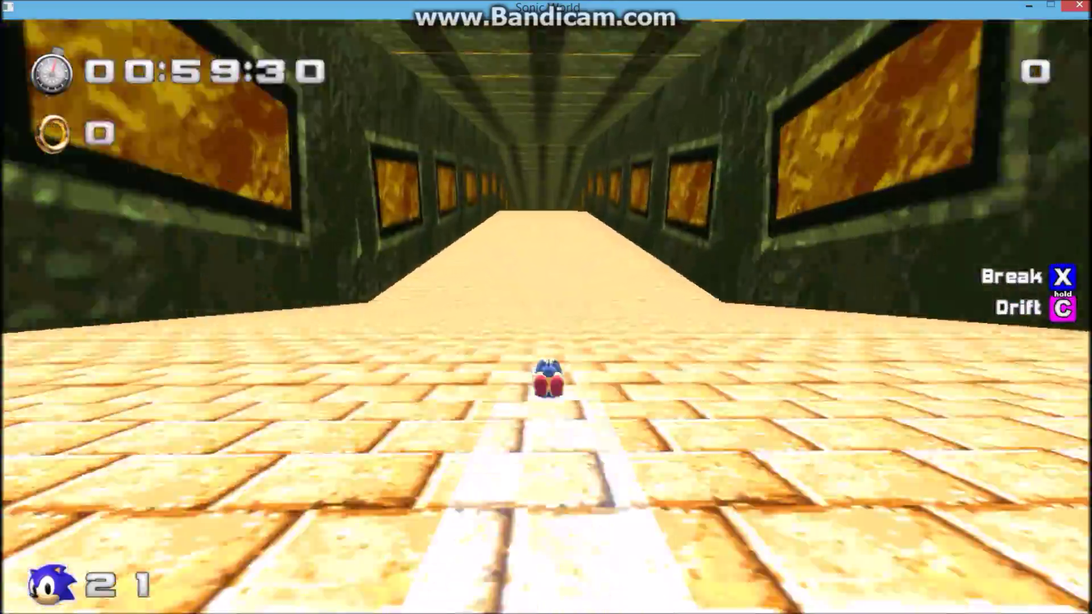
pyautogui.press('Up')
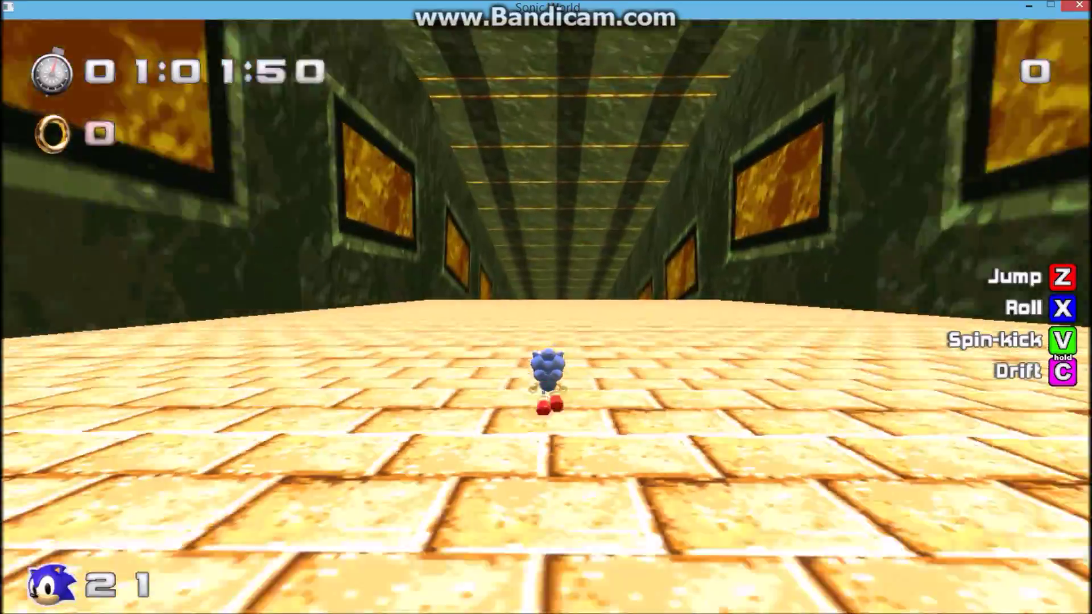
pyautogui.press('x')
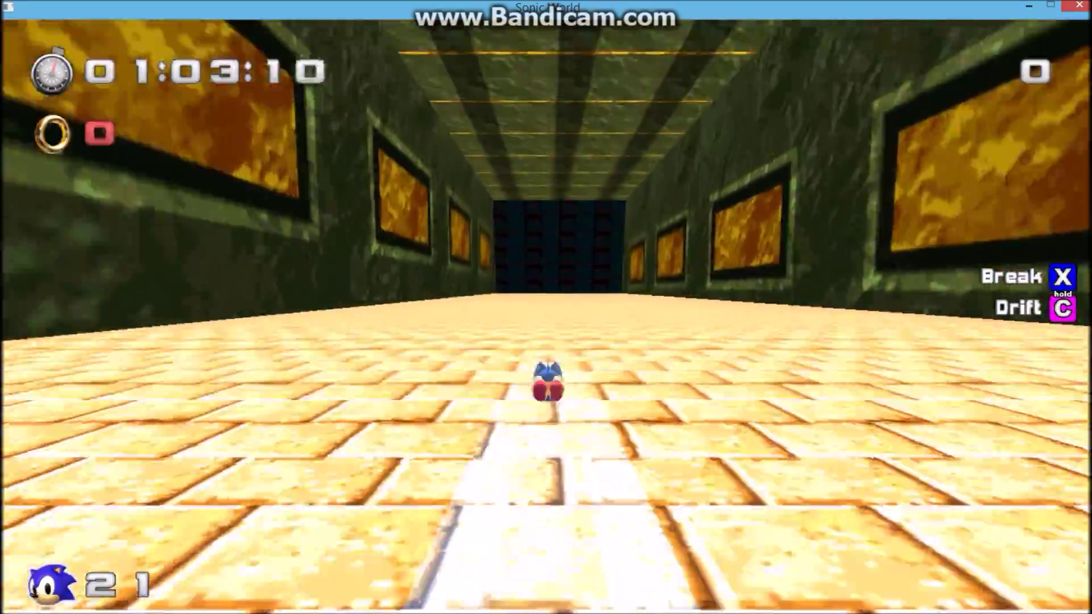
pyautogui.press('Up')
pyautogui.press('z')
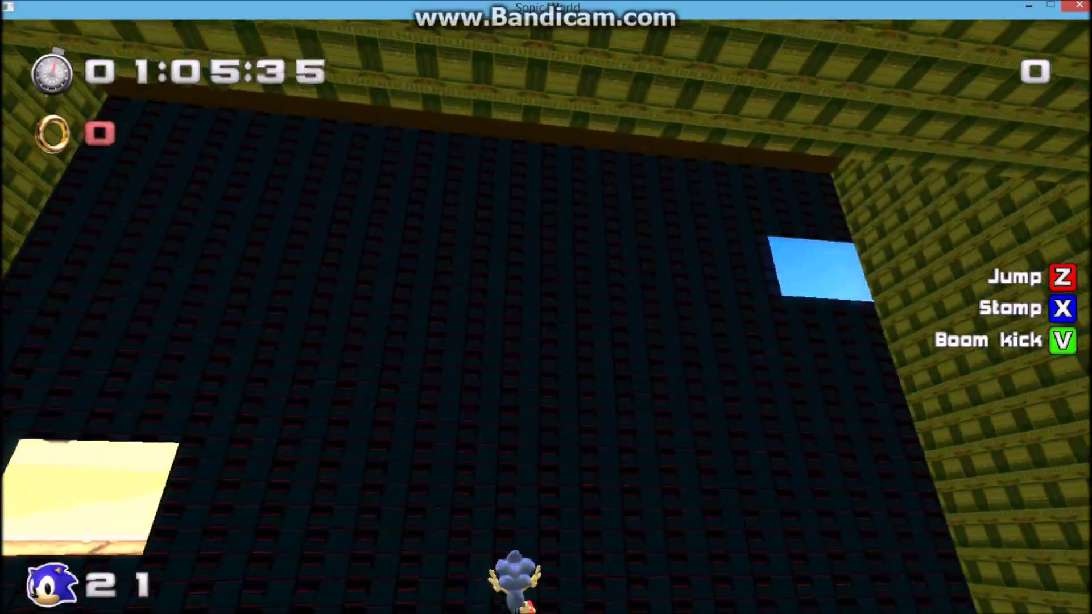